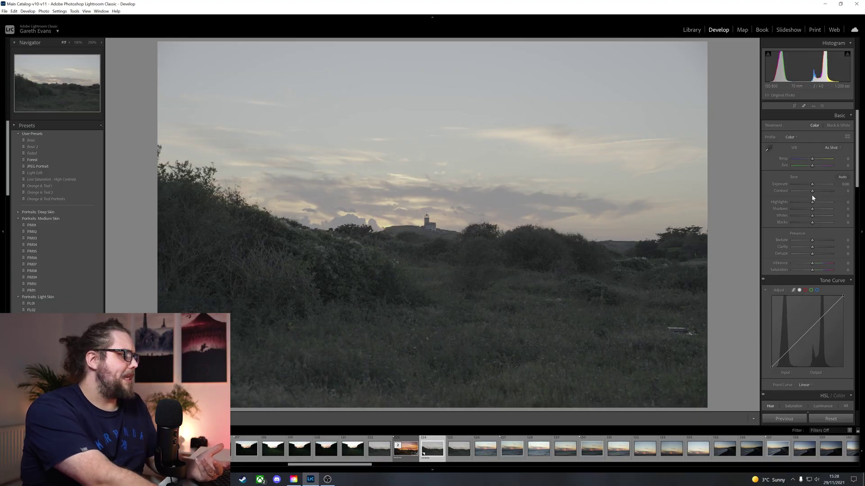
- In Basic, raise Contrast to +35, set Whites +10 and Blacks -13, and boost Vibrance
drag(812, 191, 793, 203)
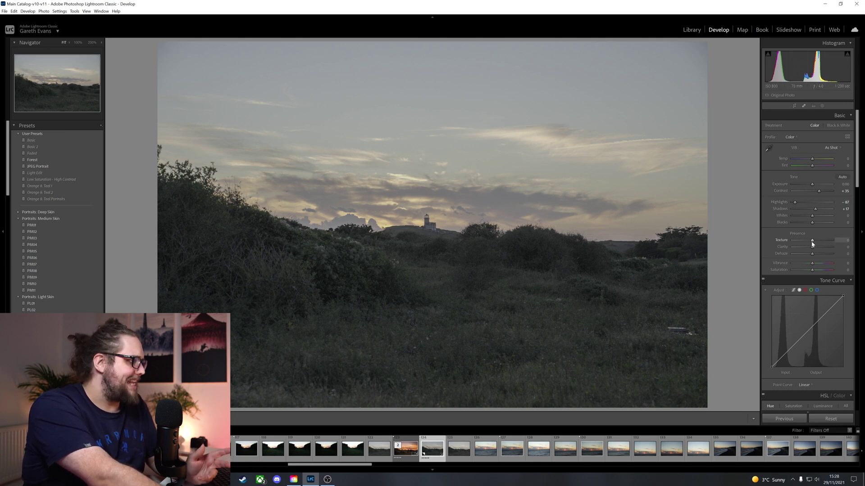
drag(813, 228, 816, 247)
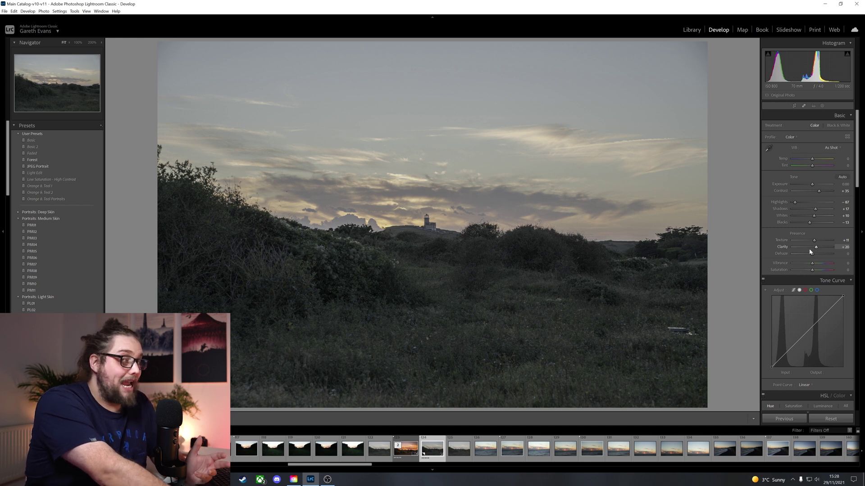
drag(812, 264, 816, 270)
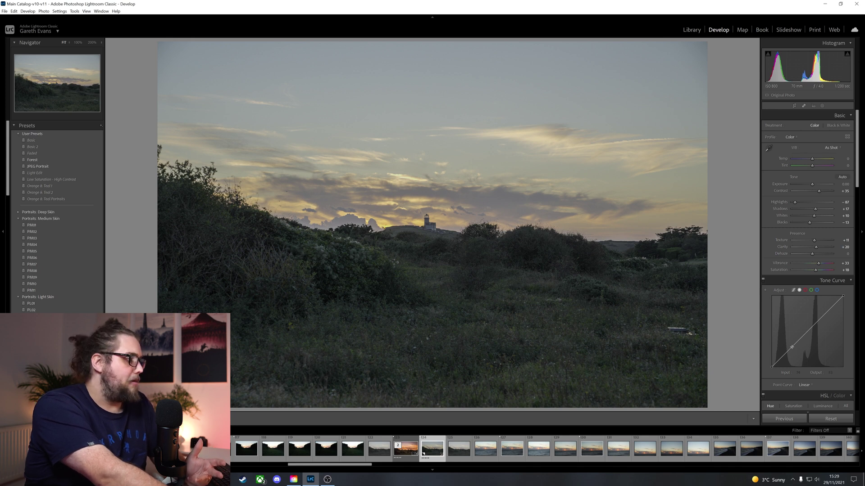
- Add an S-shaped tone curve with two points, then lift Shadows further
drag(791, 347, 795, 354)
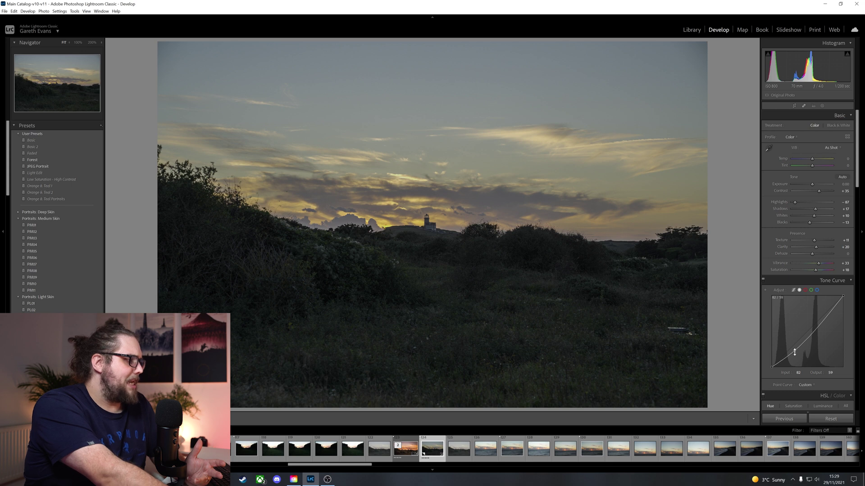
drag(820, 327, 819, 319)
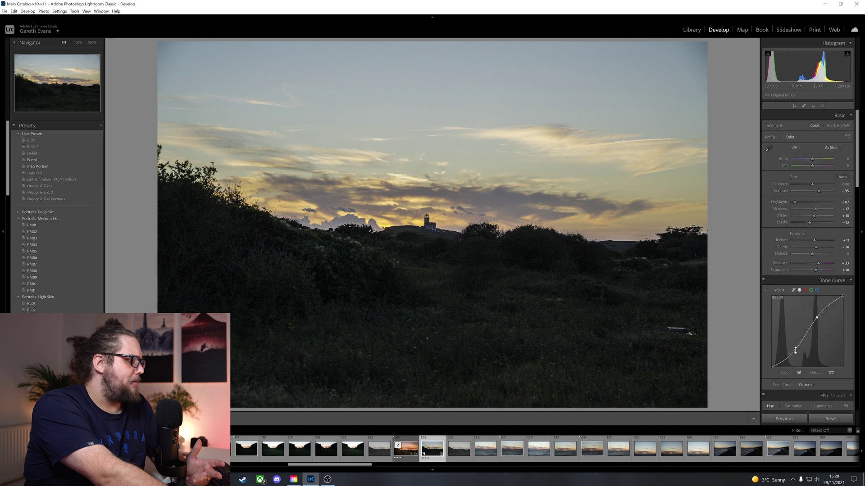
drag(795, 351, 794, 348)
drag(816, 213, 821, 211)
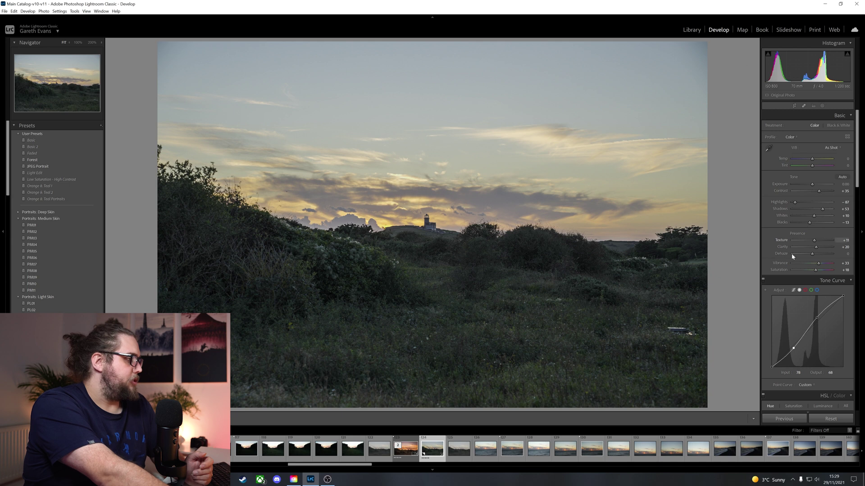
- In HSL, shift the hues to Orange -48, Yellow -25 and Green -11, then switch to Saturation
scroll(765, 318, down, 3)
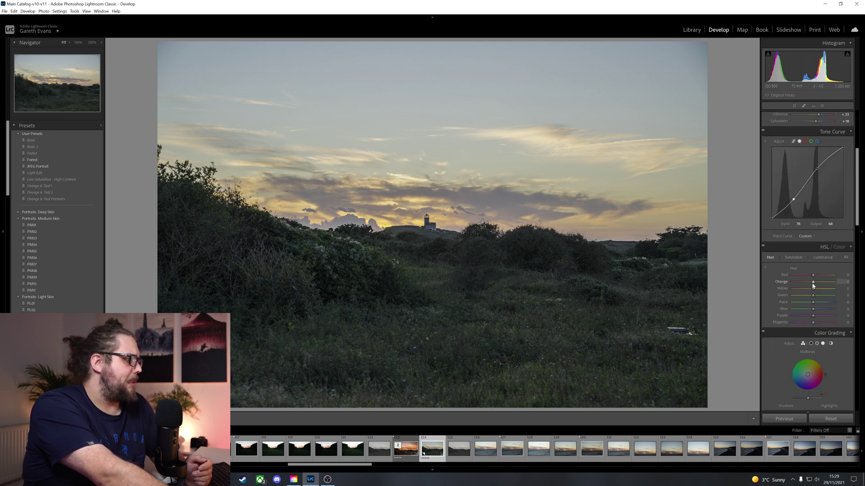
drag(808, 285, 809, 292)
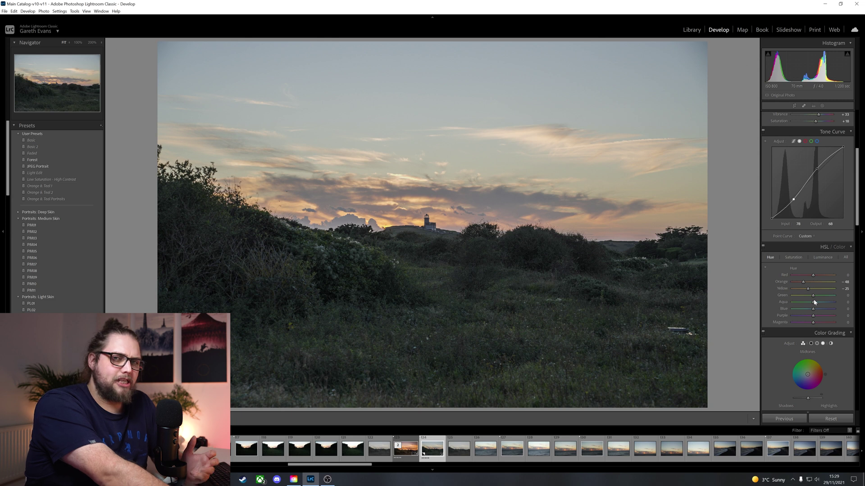
drag(813, 295, 812, 311)
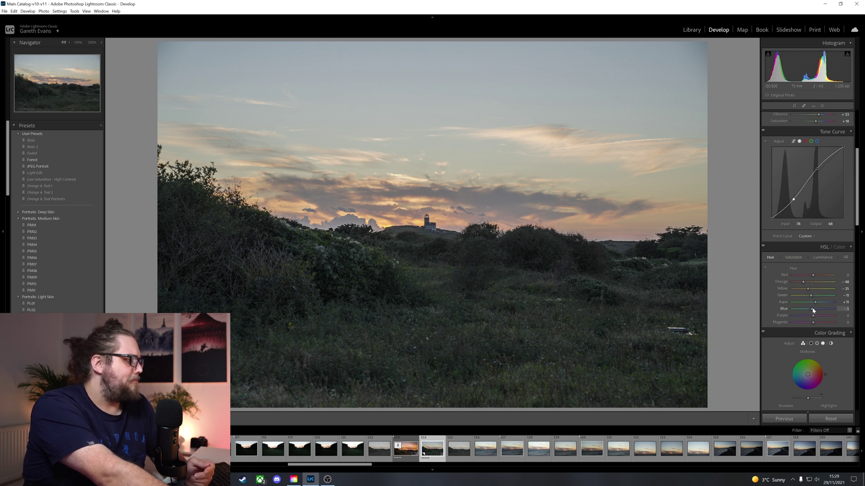
click(793, 257)
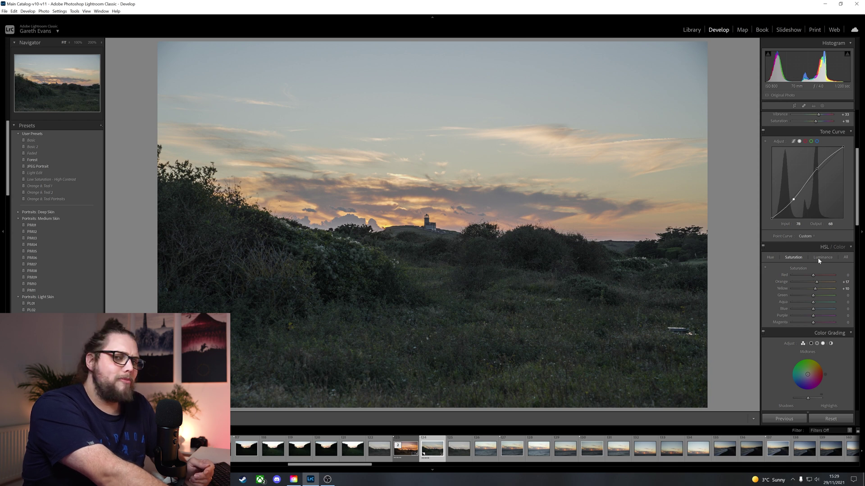
- Tint the midtone and shadow Color Grading wheels toward a warm orange
scroll(803, 288, down, 3)
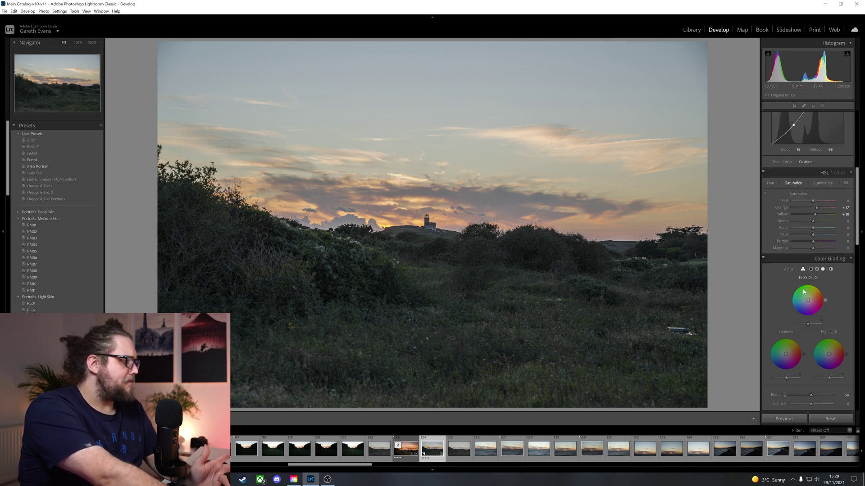
drag(807, 303, 809, 299)
drag(785, 354, 832, 352)
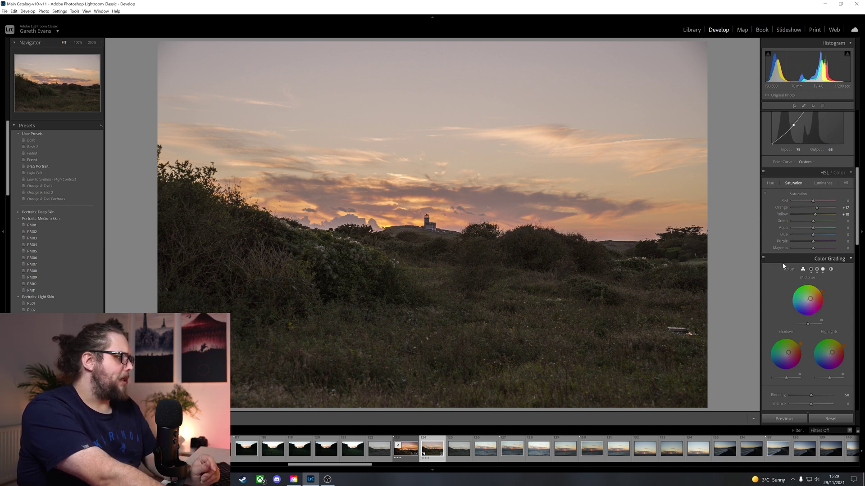
- Set the white balance to Temp +10 and Tint +6 for a warm pinkish cast
scroll(775, 277, up, 5)
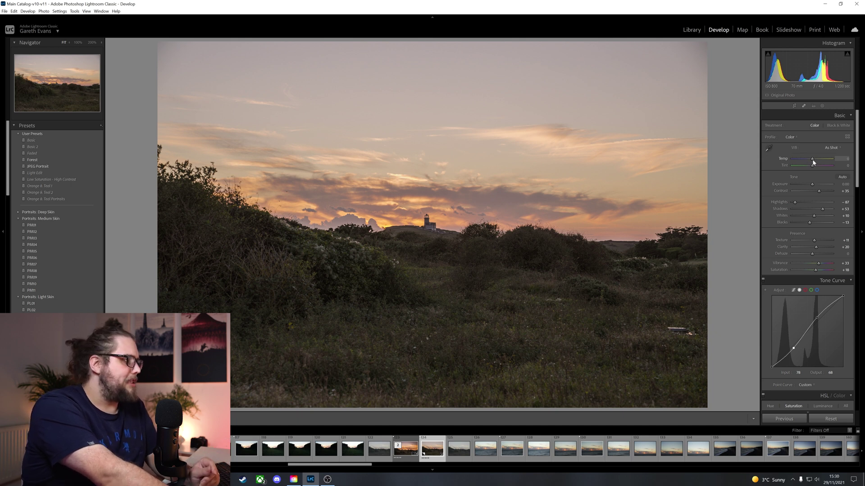
drag(813, 160, 813, 161)
scroll(801, 161, up, 4)
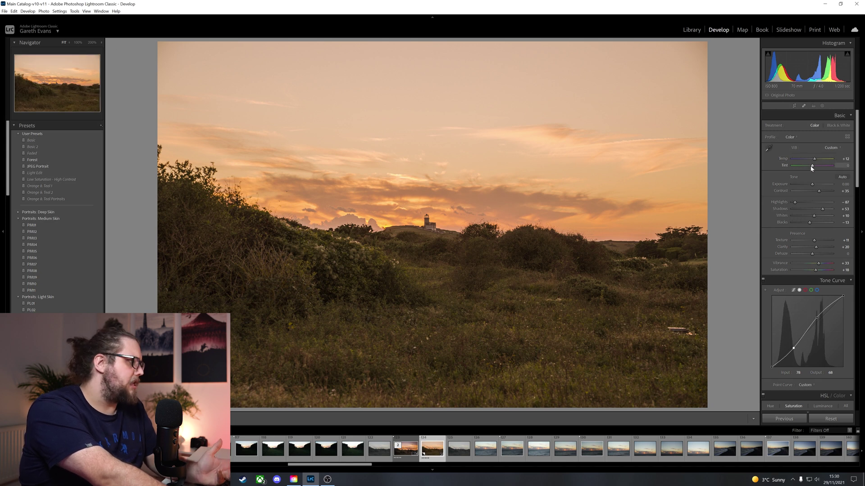
drag(799, 167, 801, 168)
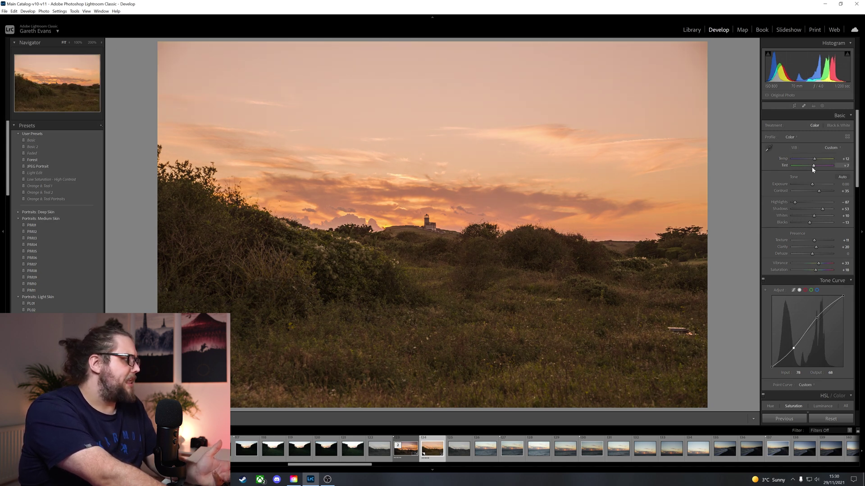
drag(813, 159, 812, 166)
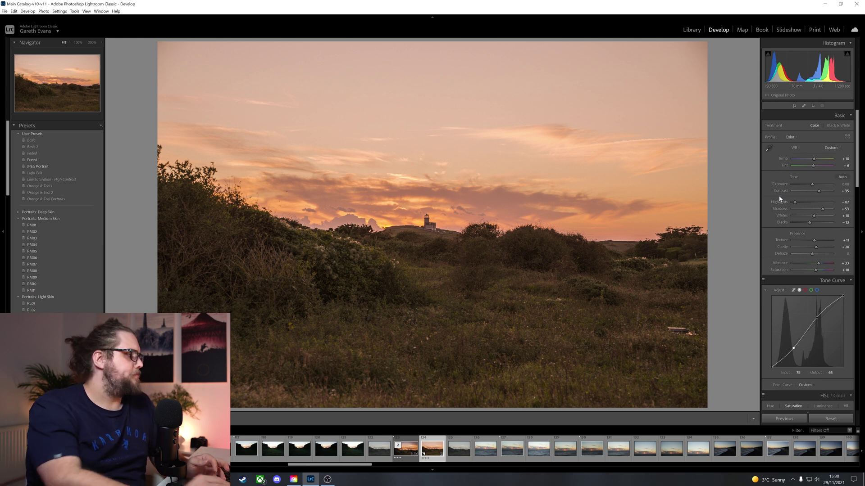
- Add a little sharpening with the Detail panel's Amount slider
scroll(777, 205, down, 4)
scroll(771, 234, down, 8)
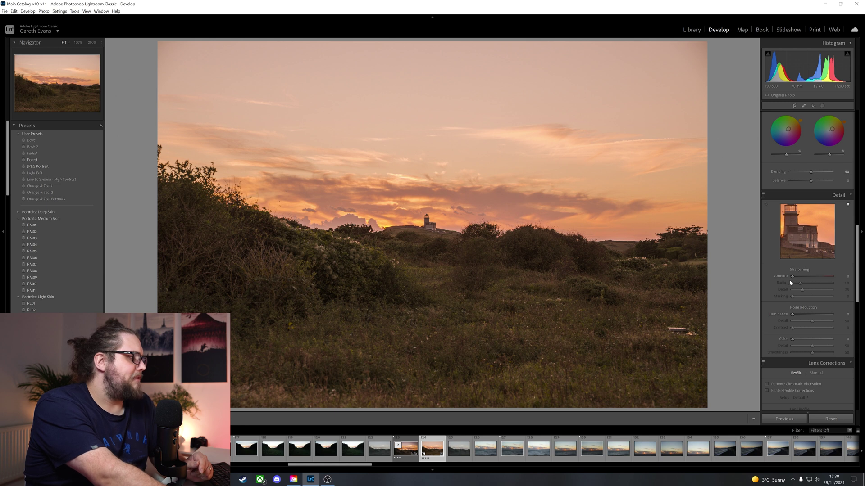
drag(792, 280, 795, 278)
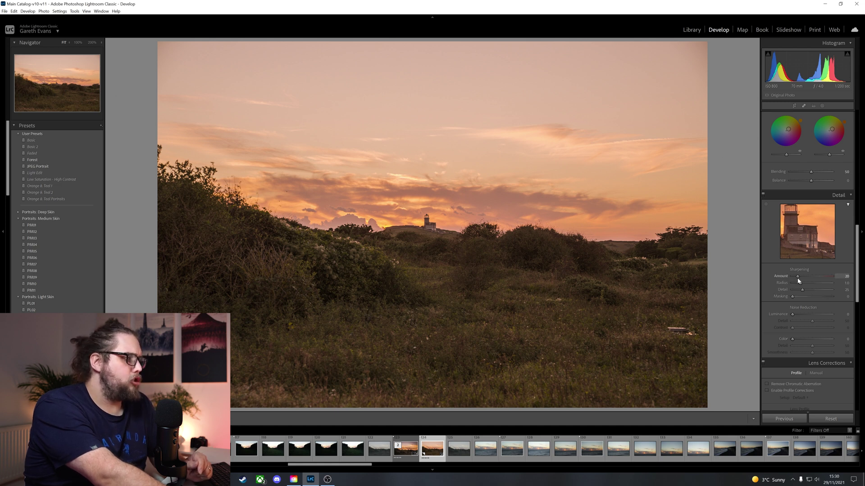
- Shift the Calibration Red Primary hue slightly to the right, to +10
scroll(775, 298, down, 6)
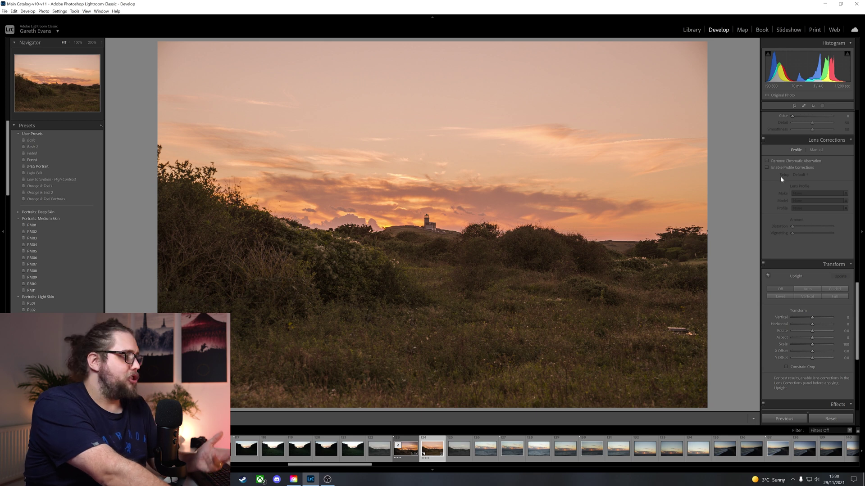
scroll(780, 176, down, 2)
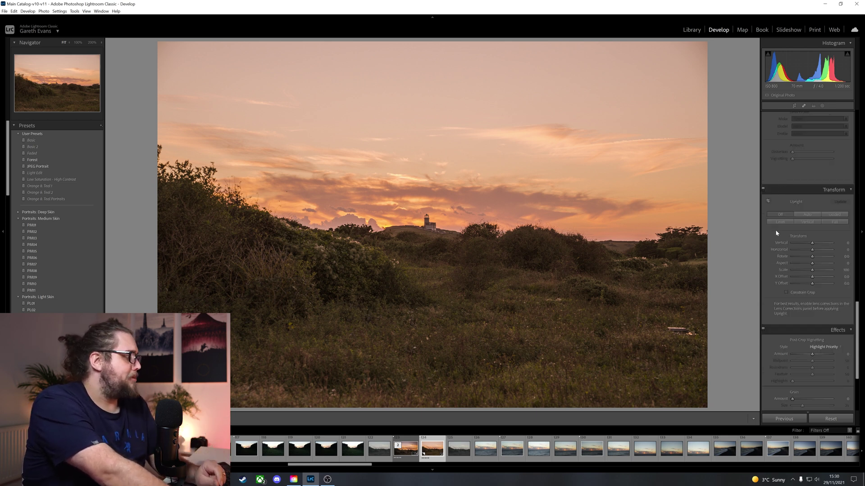
scroll(774, 250, down, 2)
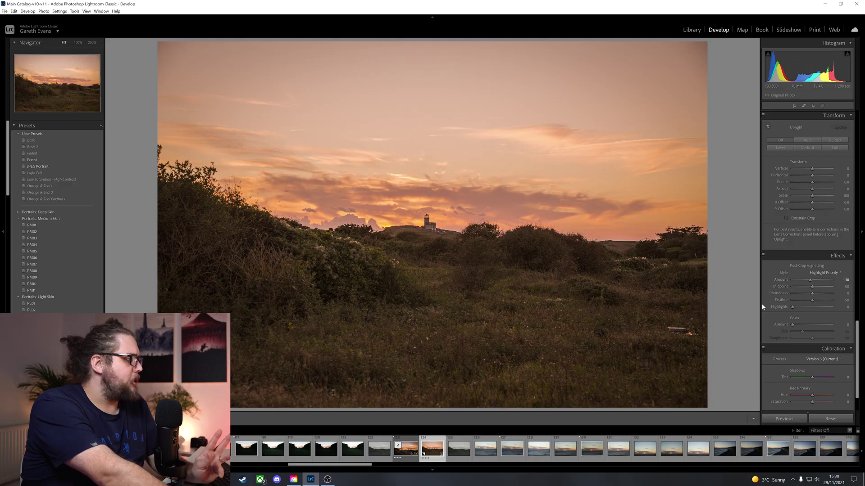
scroll(805, 336, down, 2)
drag(806, 350, 801, 353)
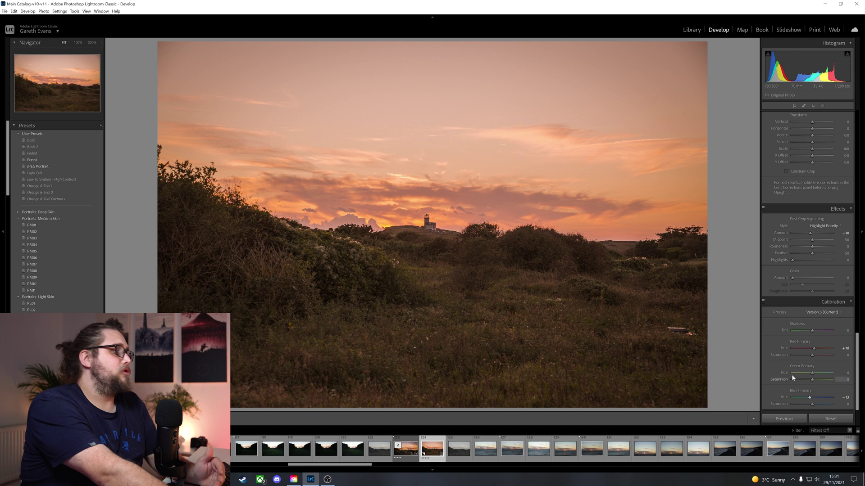
- Crop the photo to a 16 x 9 ratio, raising the bottom edge, and apply it
scroll(779, 352, up, 10)
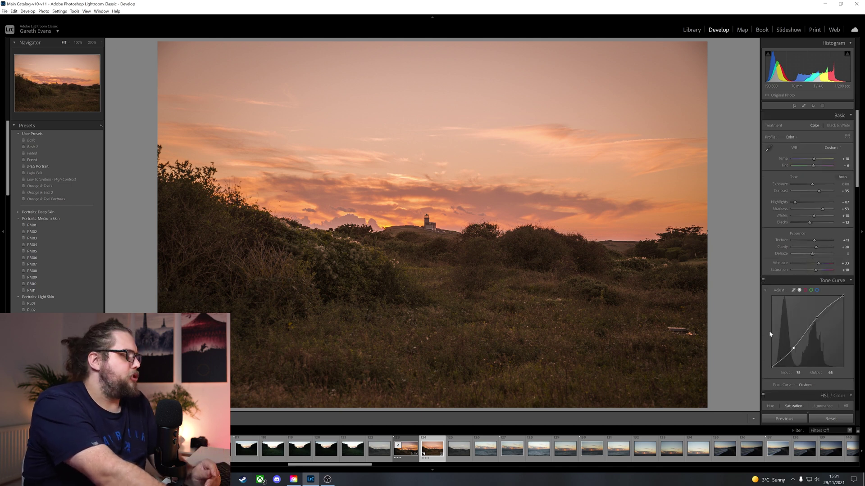
click(794, 107)
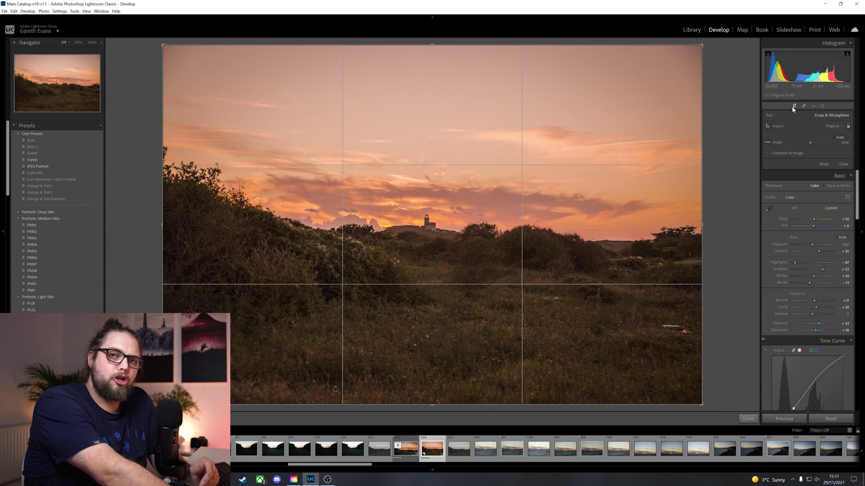
click(834, 128)
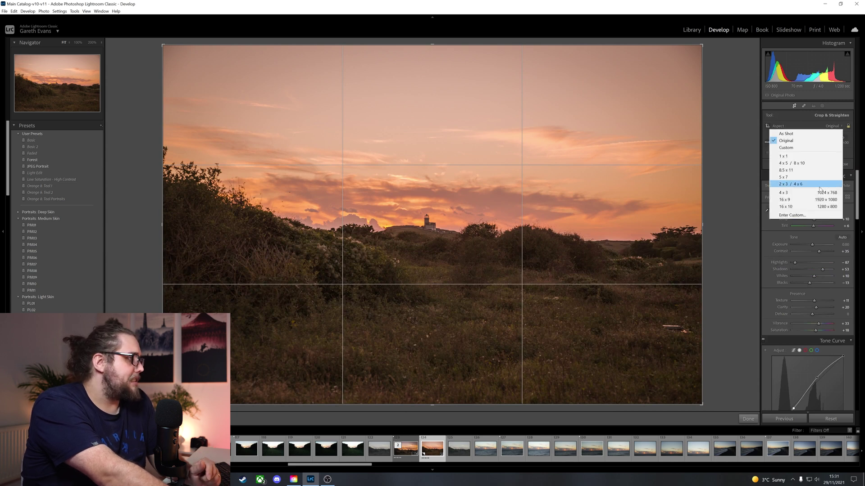
click(808, 196)
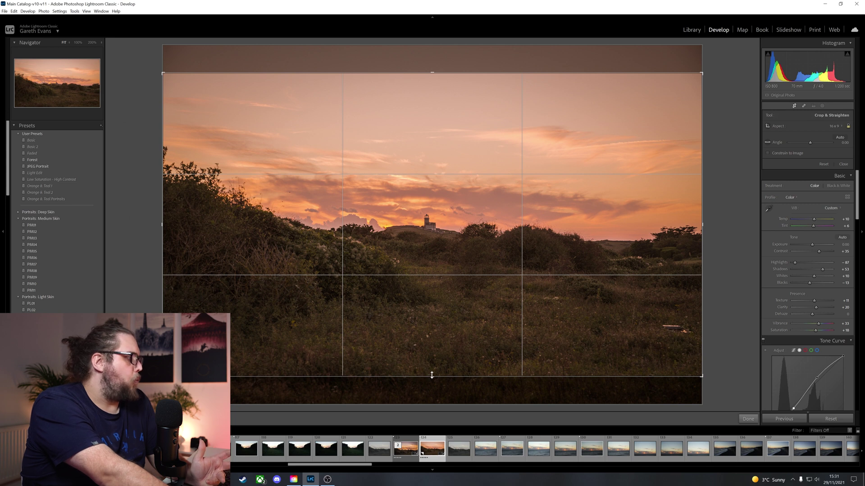
drag(432, 375, 432, 352)
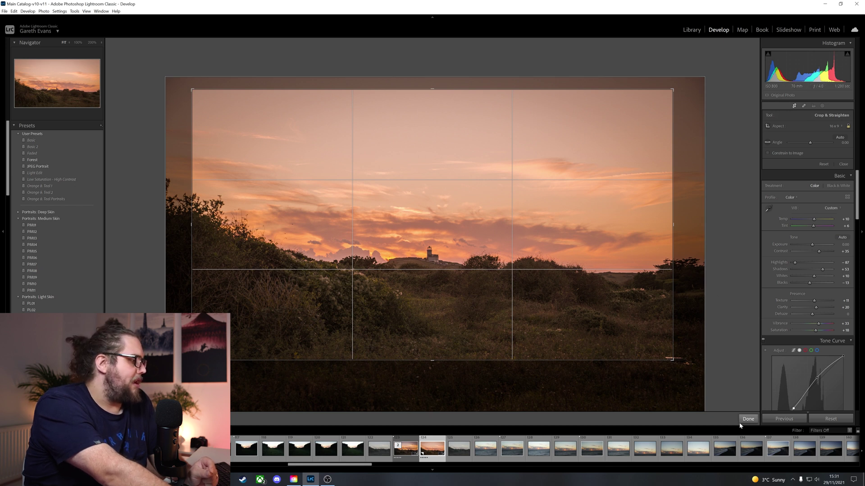
click(747, 419)
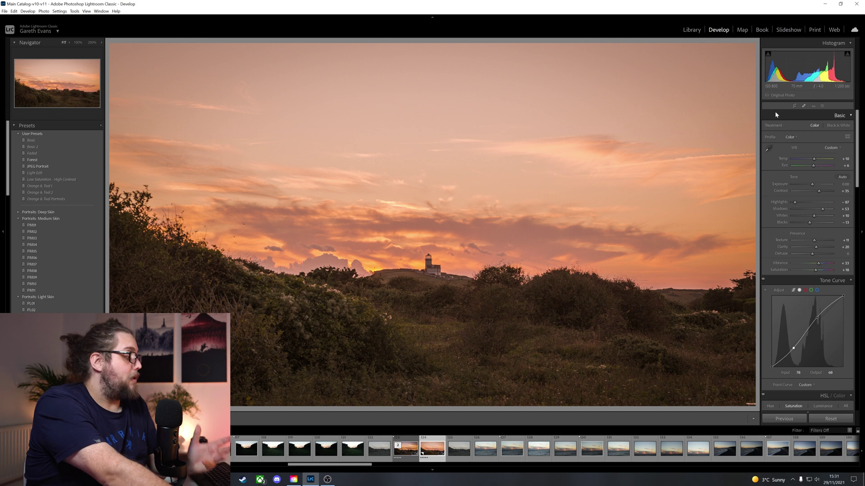
- Add an automatic Select Sky mask and rename it 'Sky'
click(821, 106)
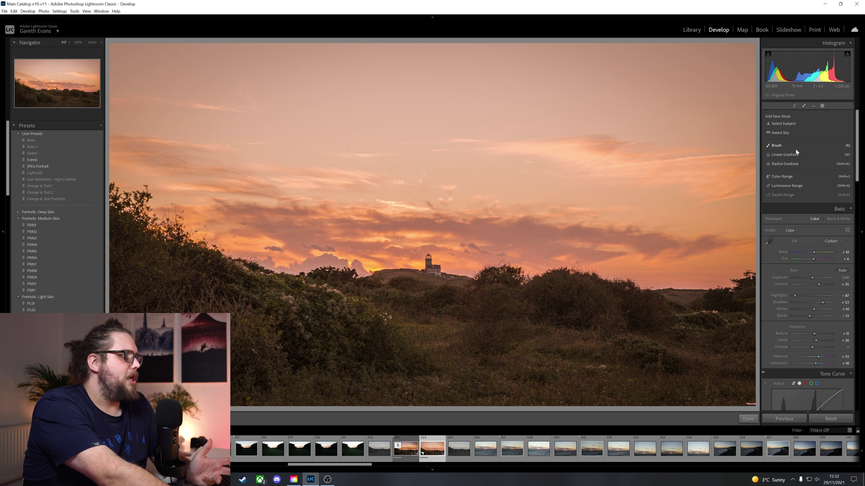
click(780, 132)
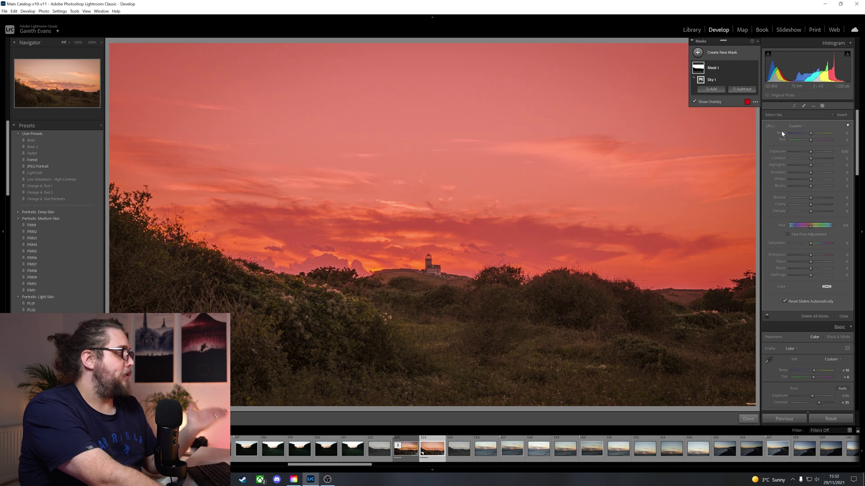
mouse_move(714, 69)
double_click(713, 68)
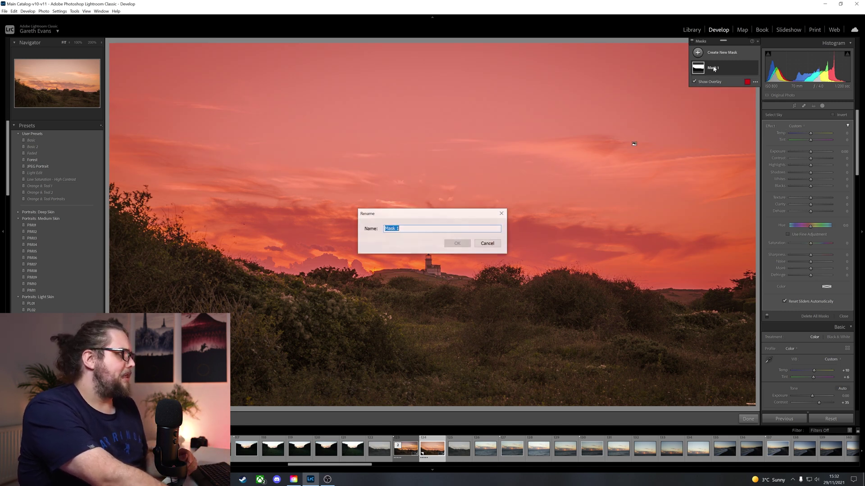
text(Sky)
key(Return)
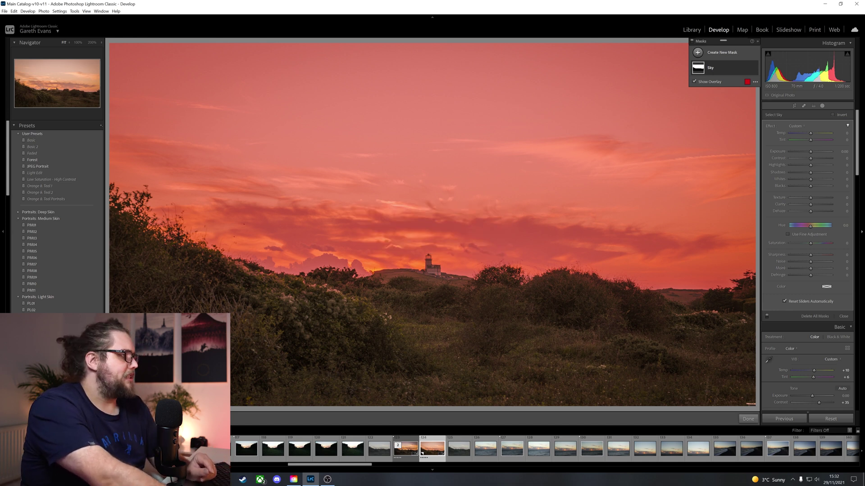
- Give the Sky mask Exposure -0.11, Shadows -43, Whites 19 and Dehaze 28
key(o)
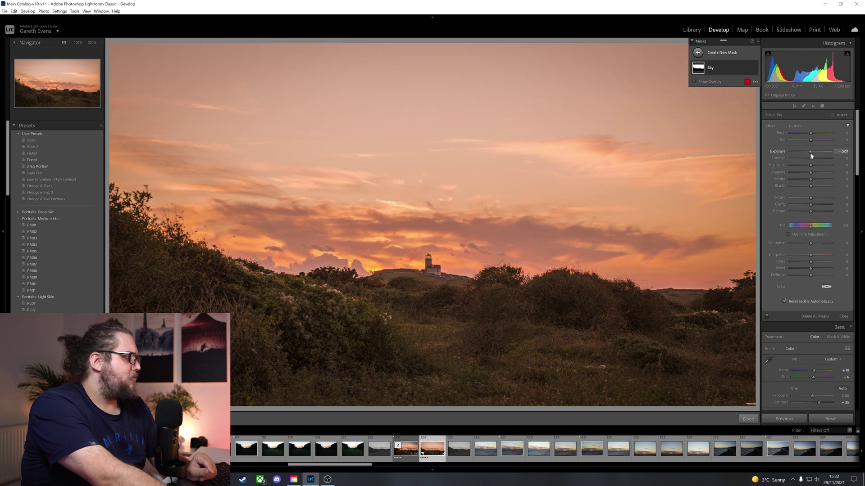
drag(811, 153, 810, 153)
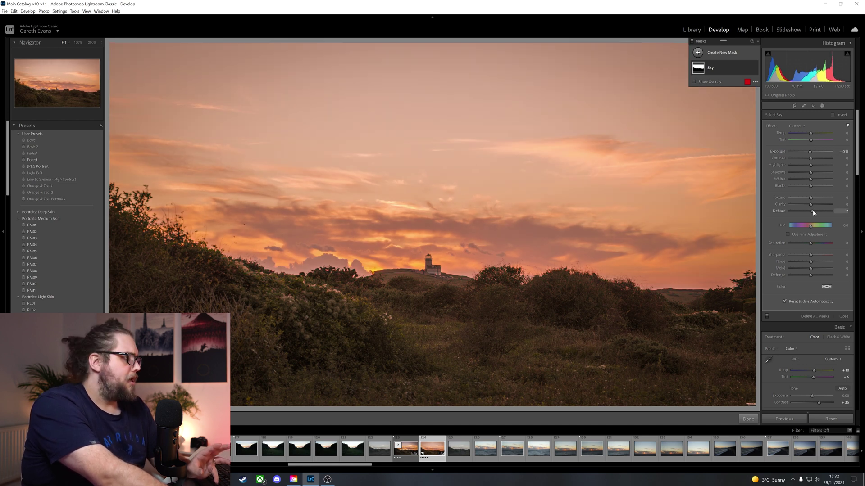
drag(813, 211, 814, 213)
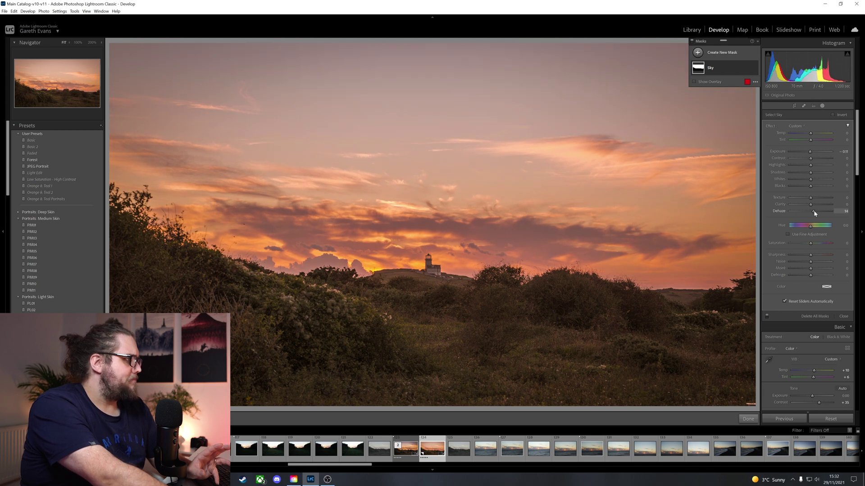
mouse_move(811, 172)
mouse_down()
mouse_move(802, 175)
mouse_move(809, 188)
mouse_up()
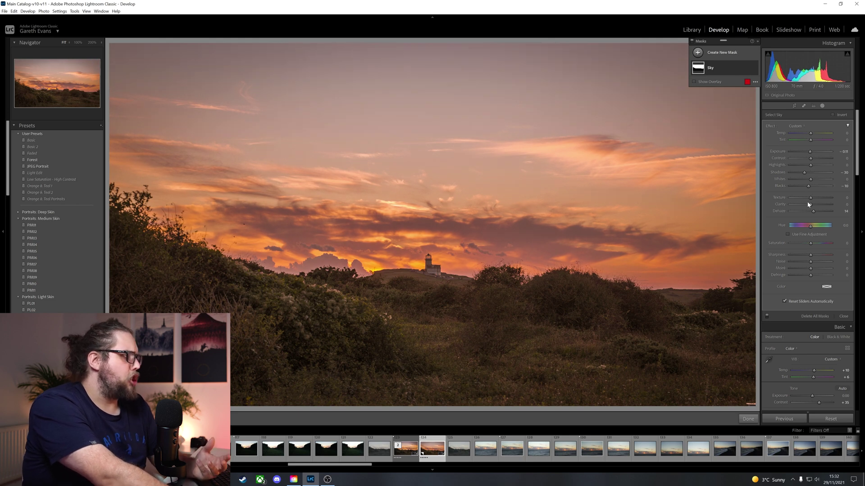
drag(812, 179, 815, 179)
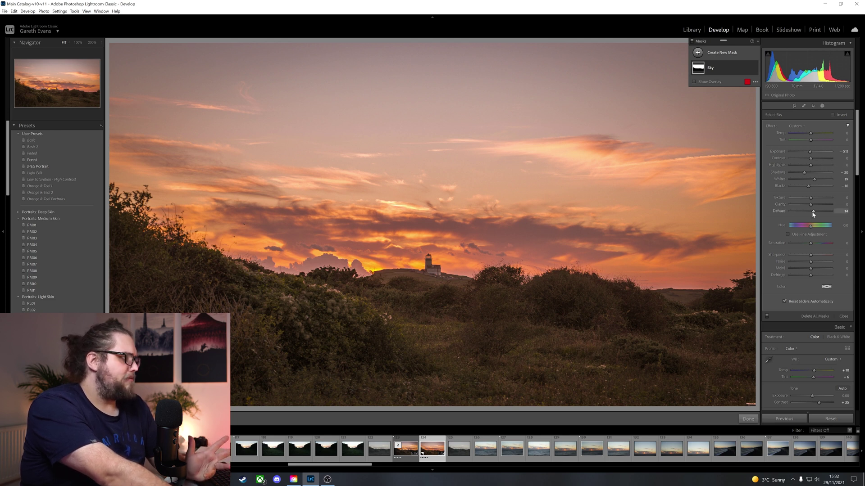
drag(813, 211, 814, 213)
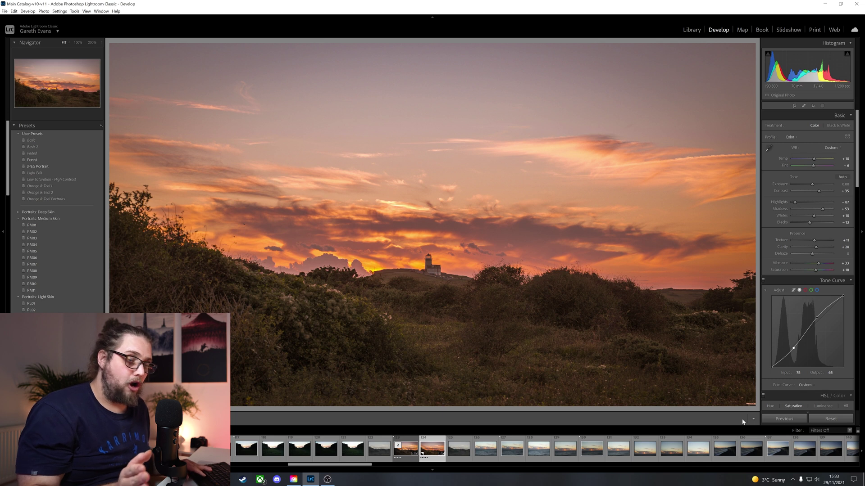
key(backslash)
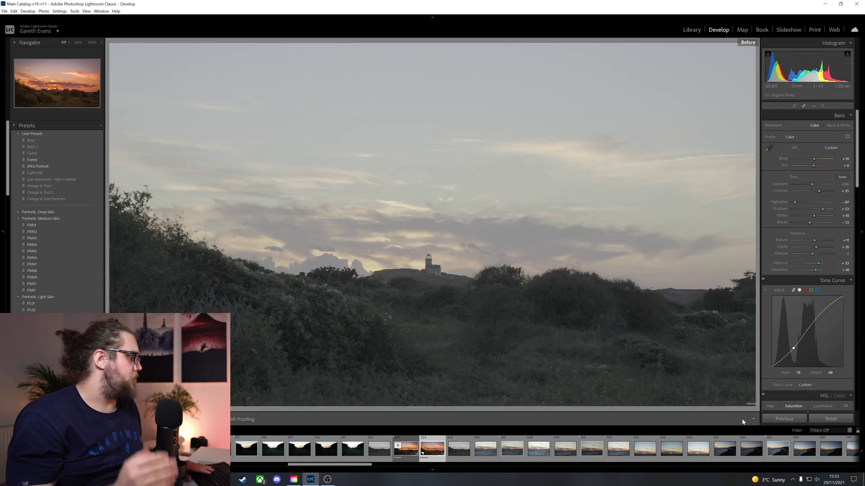
key(backslash)
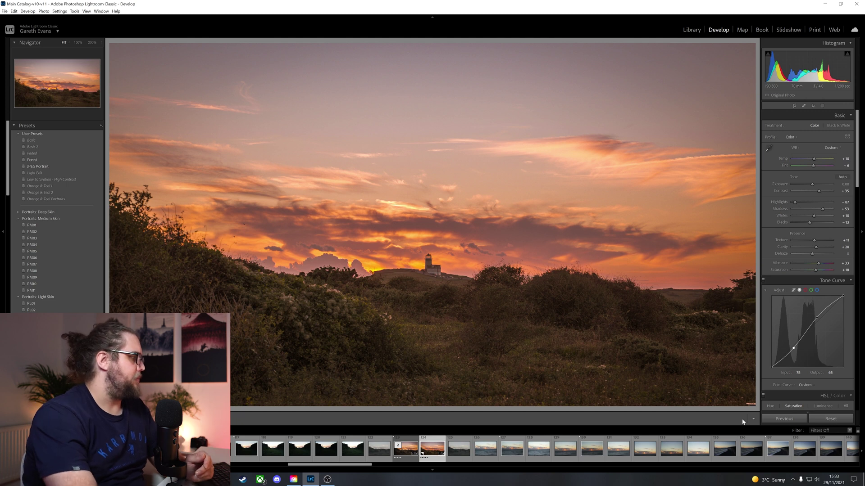
- Draw a new radial gradient mask centred over the lighthouse
click(822, 106)
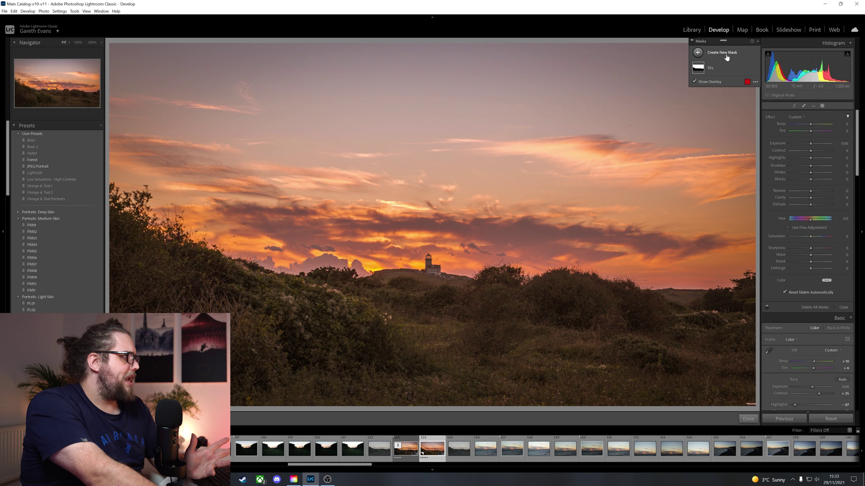
click(725, 54)
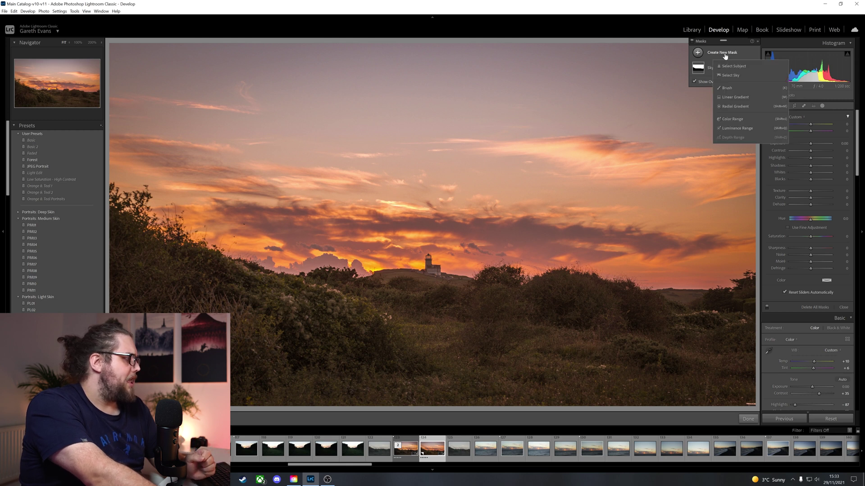
click(742, 105)
drag(408, 269, 461, 292)
drag(411, 272, 433, 271)
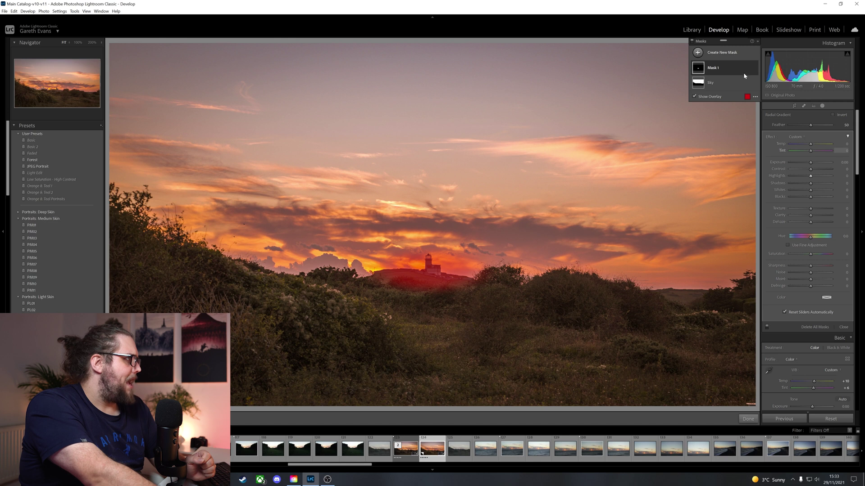
- Invert the radial gradient and set its Exposure to -0.20
click(725, 71)
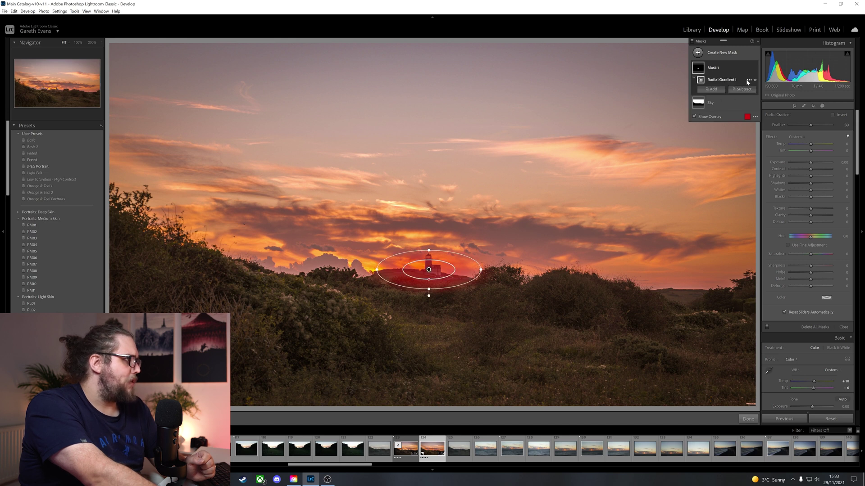
click(750, 81)
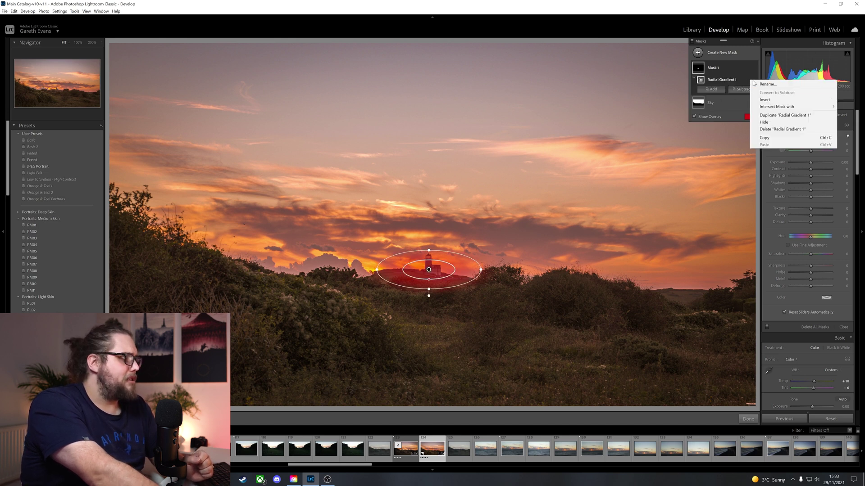
click(771, 99)
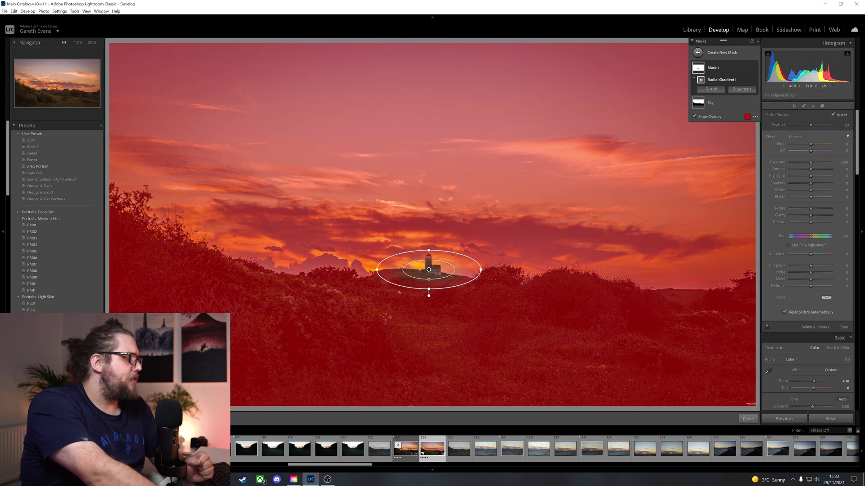
drag(429, 250, 430, 245)
key(o)
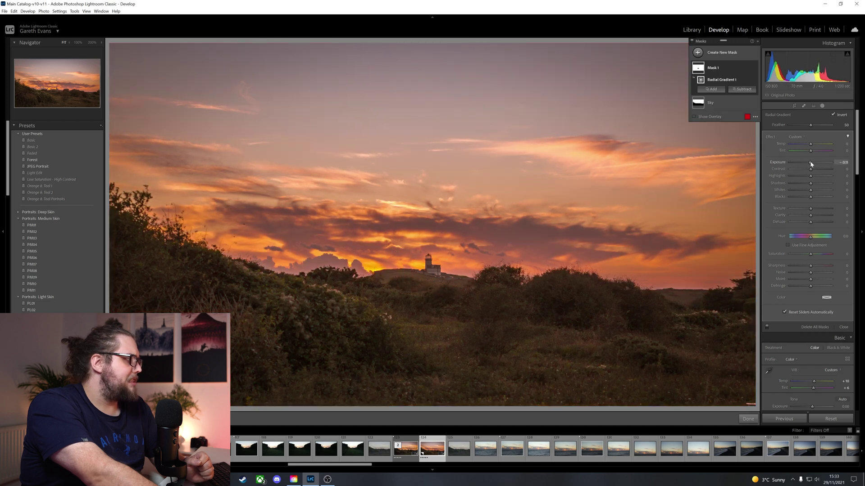
drag(811, 162, 810, 163)
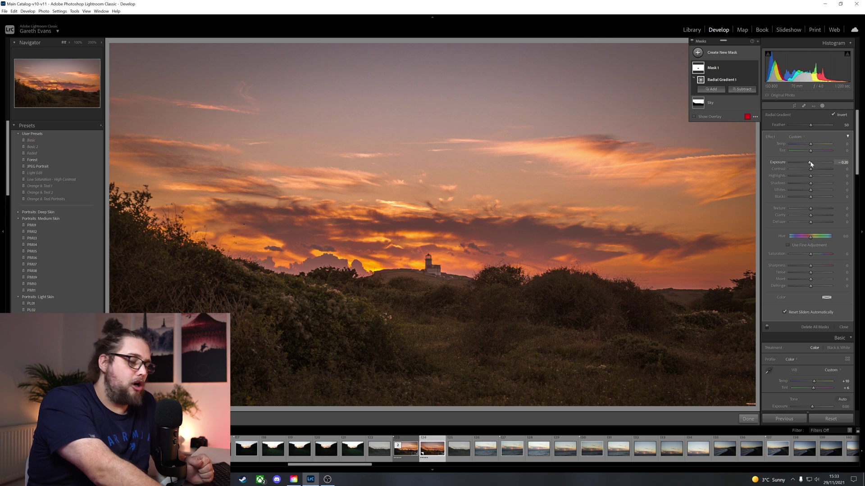
- Name the mask 'Inverted Subject', compare it on and off, and nudge the ellipse
double_click(712, 69)
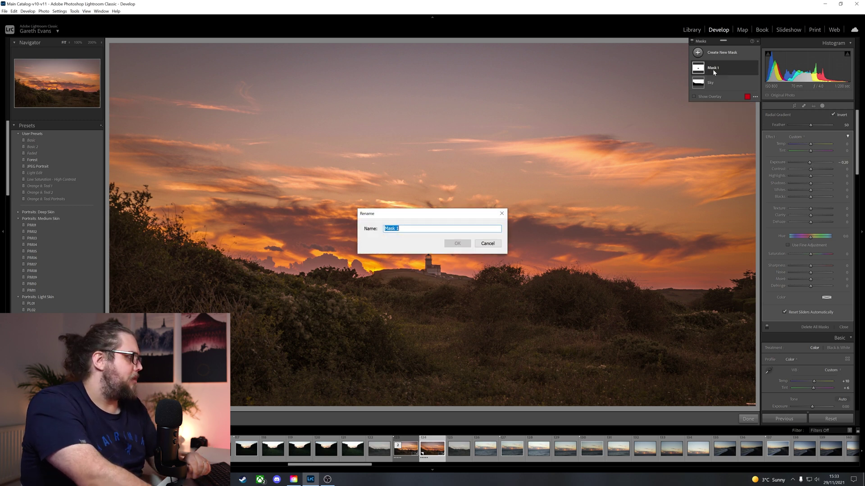
text(Inver)
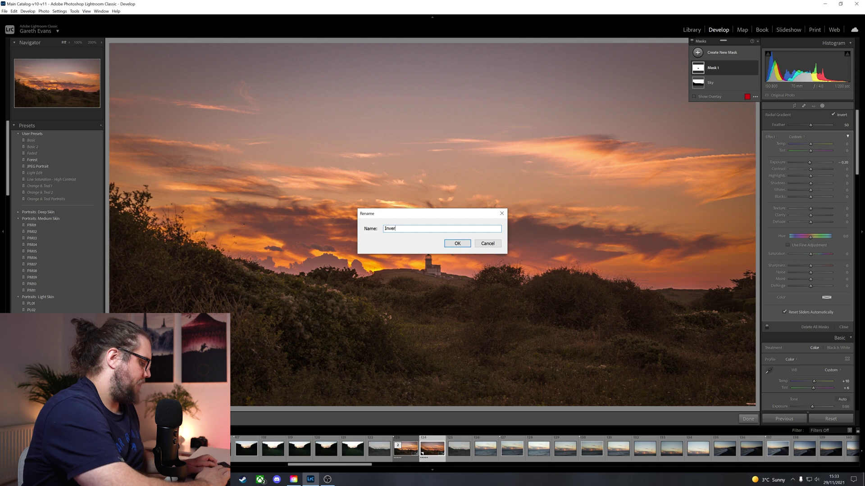
text(ted Subject)
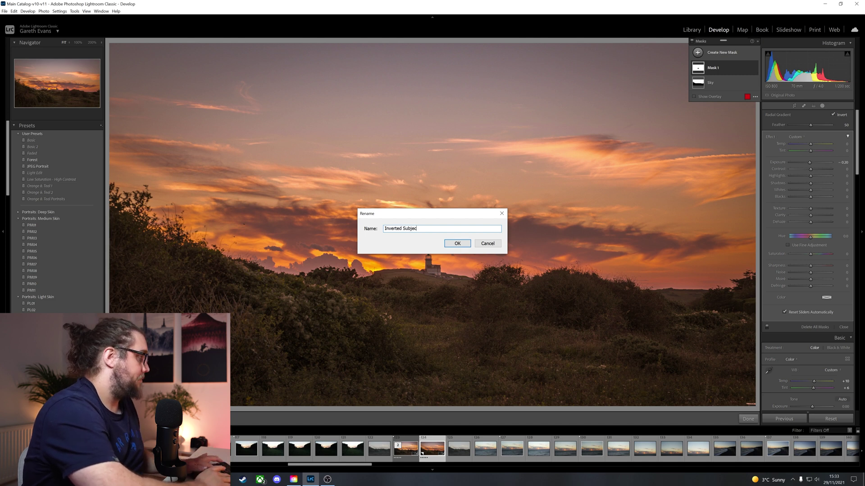
key(Return)
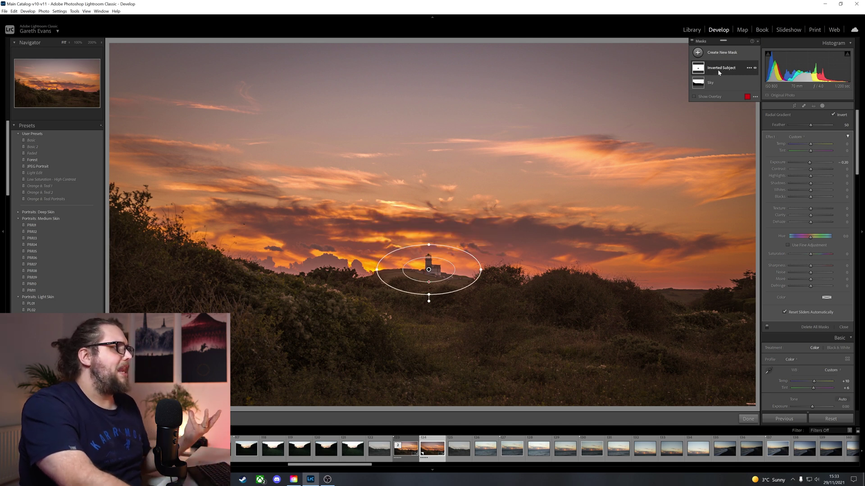
click(755, 68)
click(754, 68)
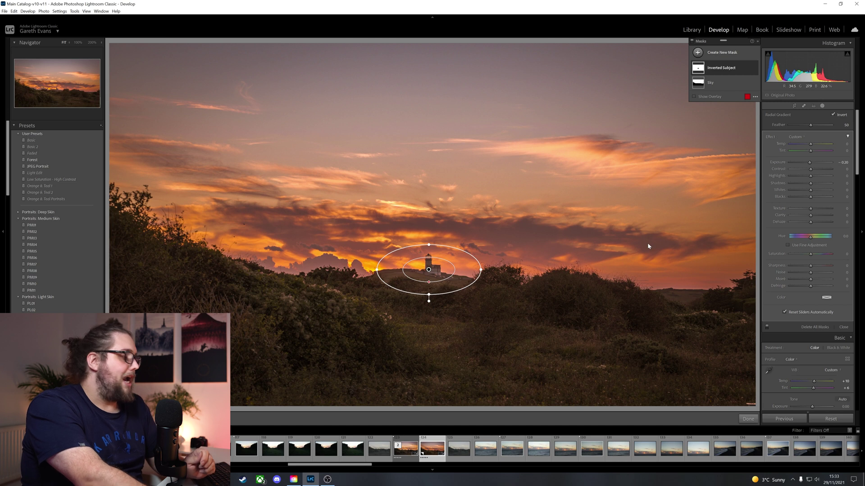
key(h)
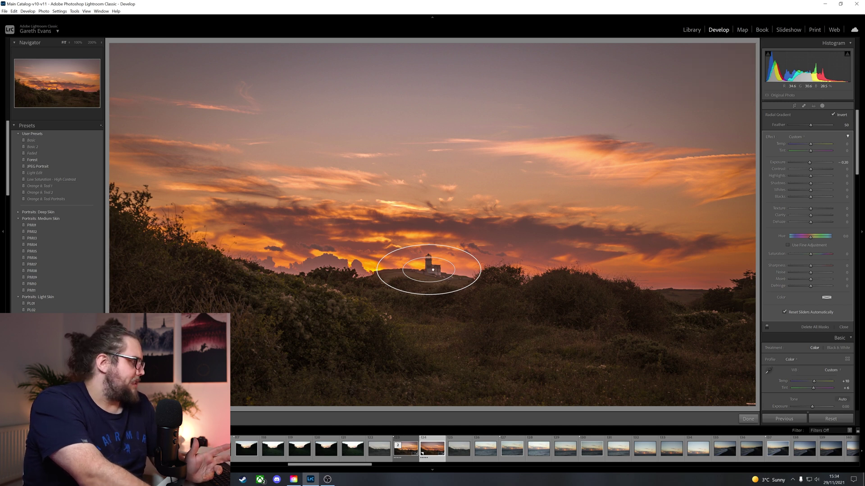
drag(433, 270, 435, 267)
- Add a new brush mask at size 5 and paint it across the hill beneath the lighthouse
key(h)
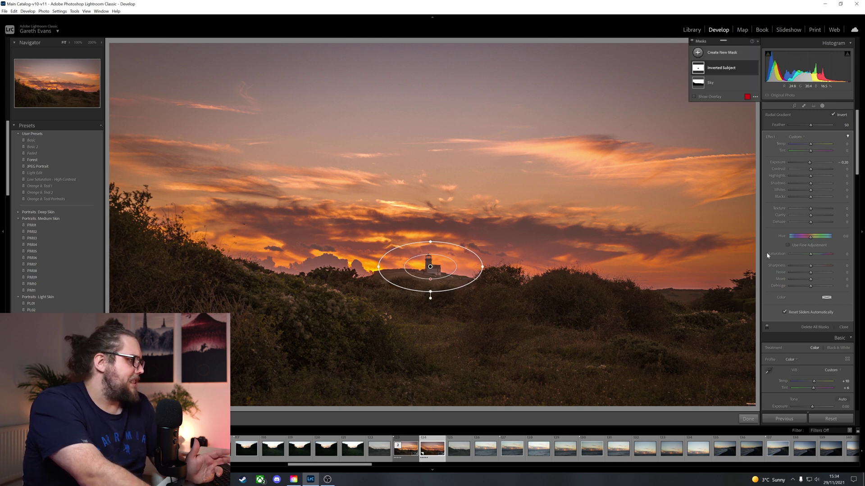
click(717, 53)
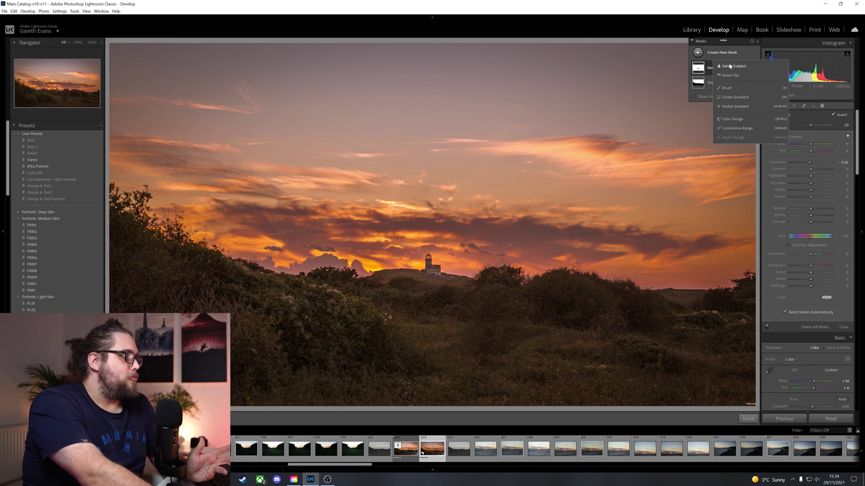
click(733, 87)
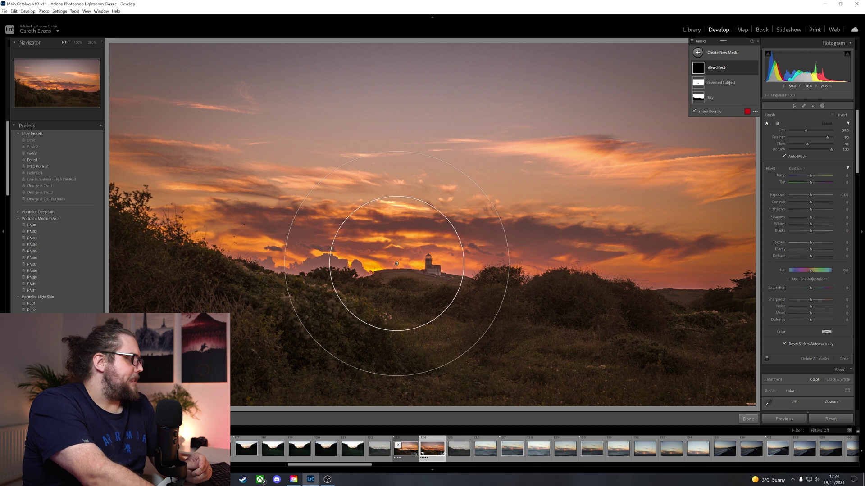
scroll(396, 263, down, 2)
scroll(397, 263, down, 15)
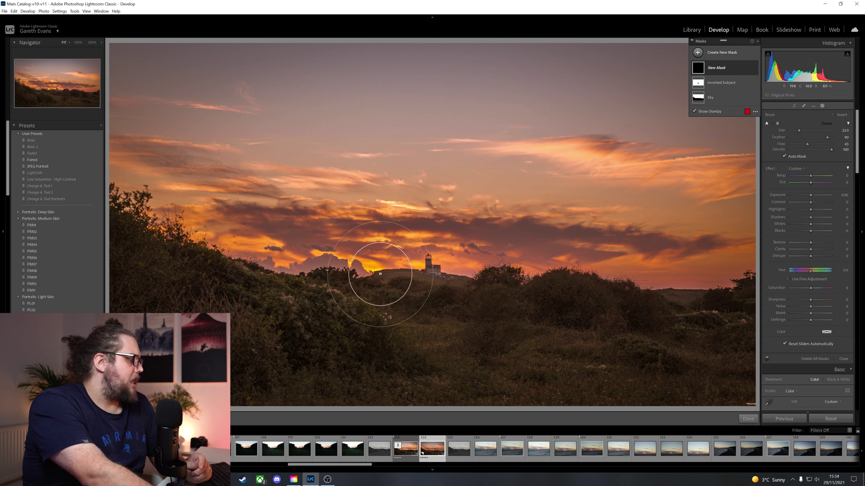
scroll(388, 270, down, 3)
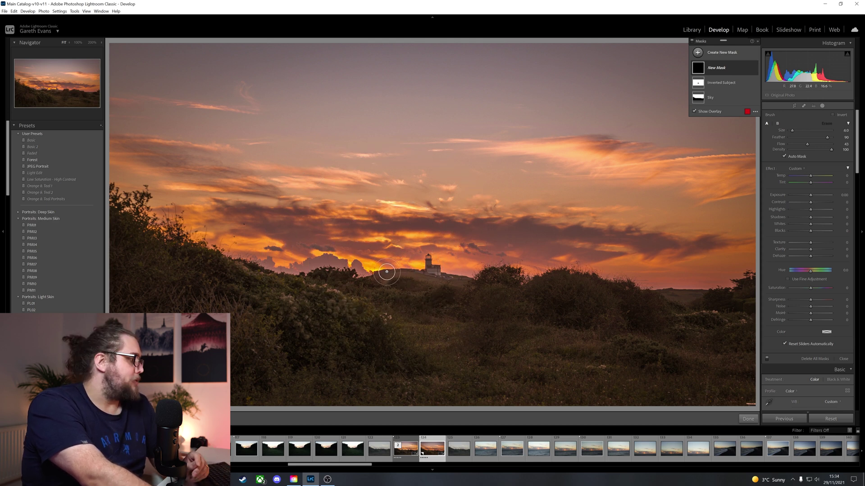
key(alt)
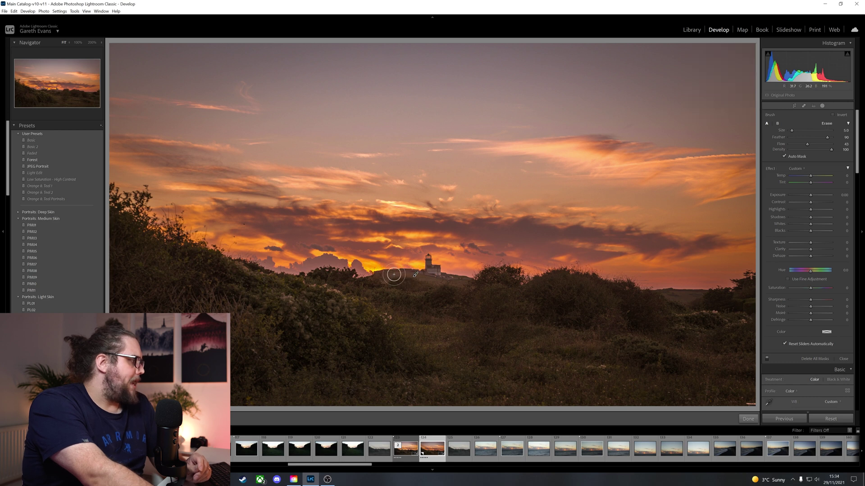
mouse_move(376, 277)
mouse_down()
mouse_move(463, 282)
mouse_move(433, 276)
mouse_up()
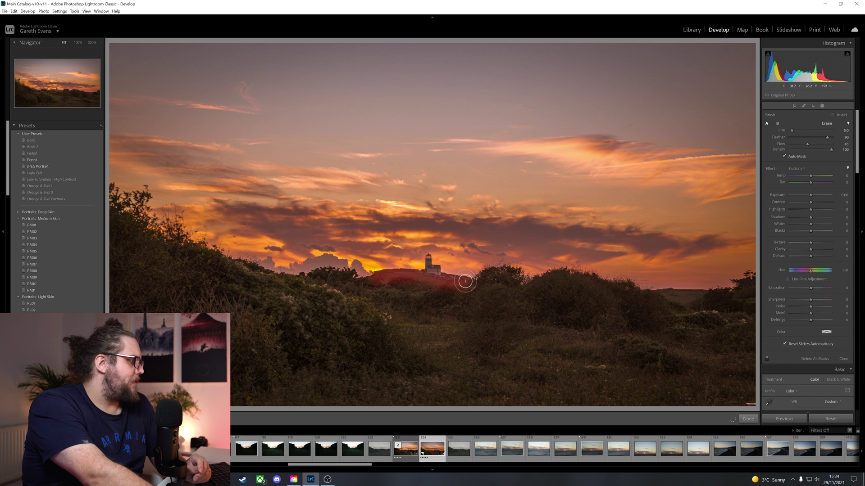
key([)
key([)
key(alt)
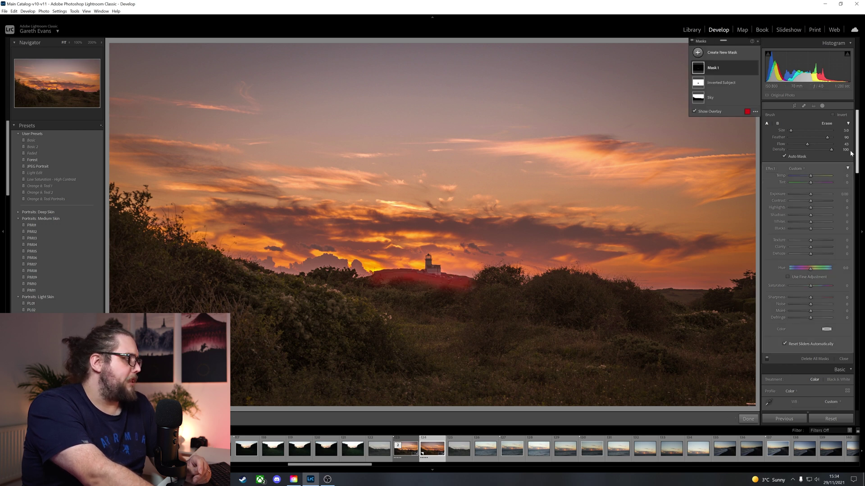
mouse_move(460, 283)
mouse_down()
mouse_move(380, 280)
mouse_move(437, 278)
mouse_up()
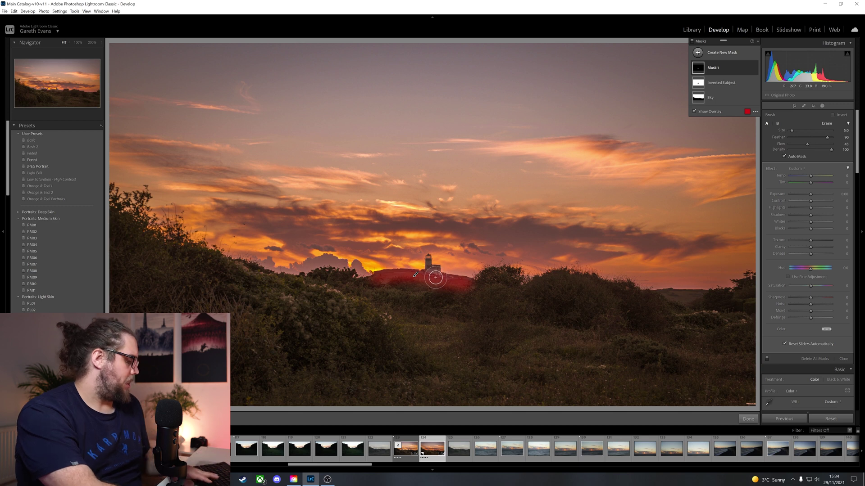
- At 200% zoom, refine the brush mask around the lighthouse, resizing the brush to 9, 7 and 6
key(z)
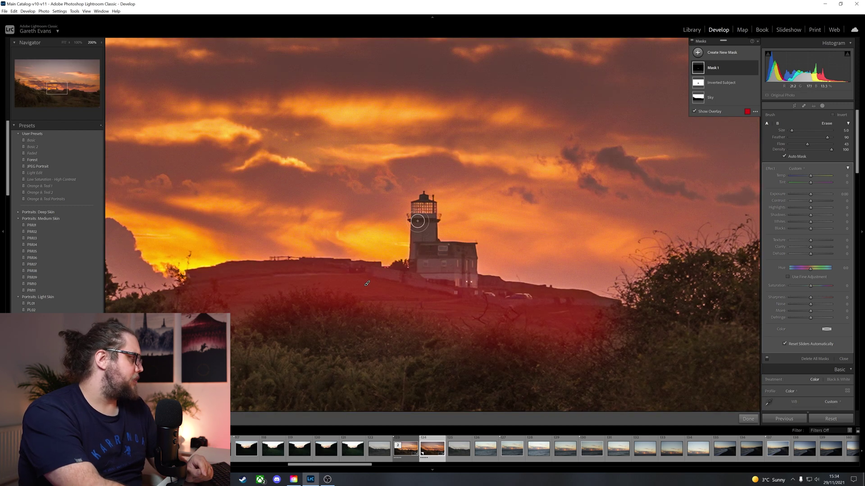
key(shift+w)
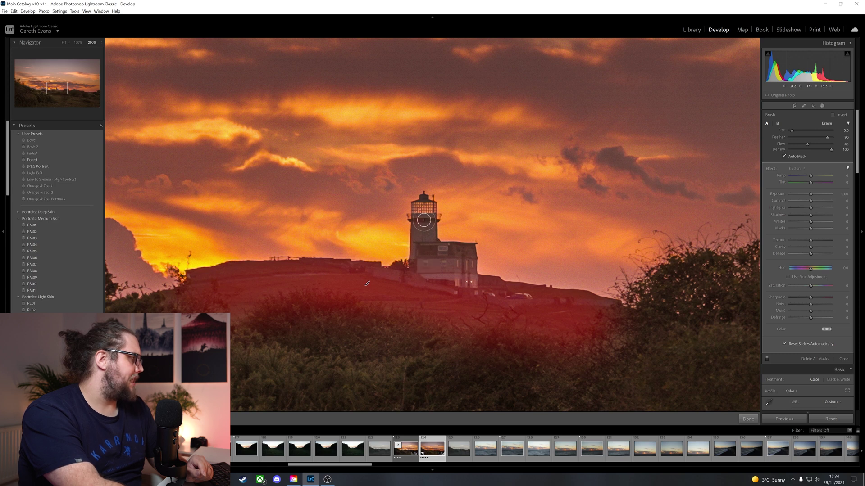
key(shift+w)
key(shift+w)
key(shift+w)
key(shift+w)
scroll(420, 256, up, 4)
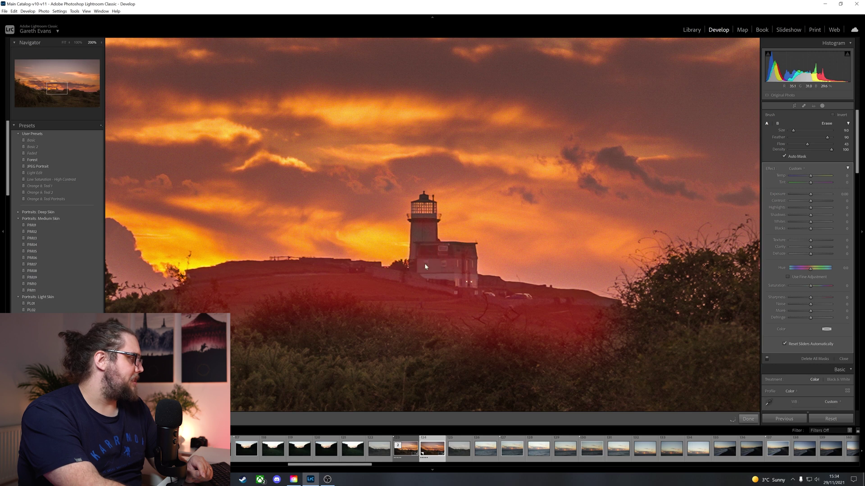
key(shift+w)
scroll(422, 227, down, 2)
key(shift+w)
key(shift+w)
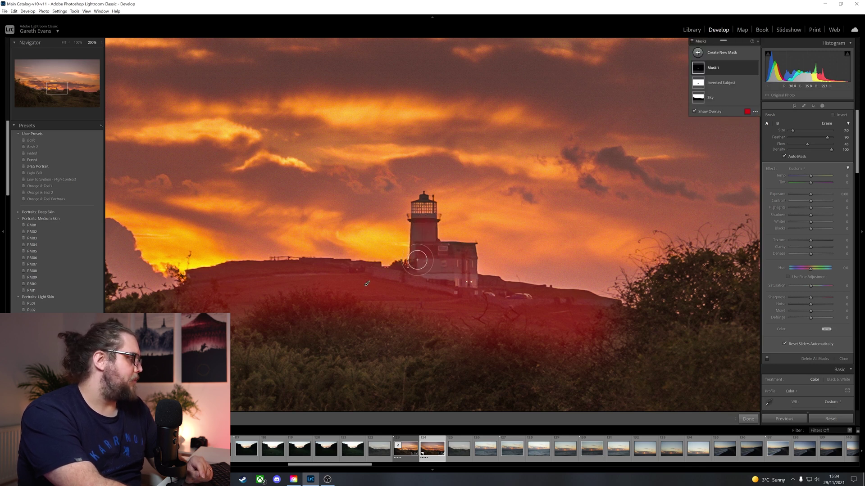
key(shift+w)
key(shift+w)
key(shift+w)
key(shift+w)
key(bracketleft)
key(shift+w)
key(shift+w)
key(shift+w)
key(shift+w)
key(shift+w)
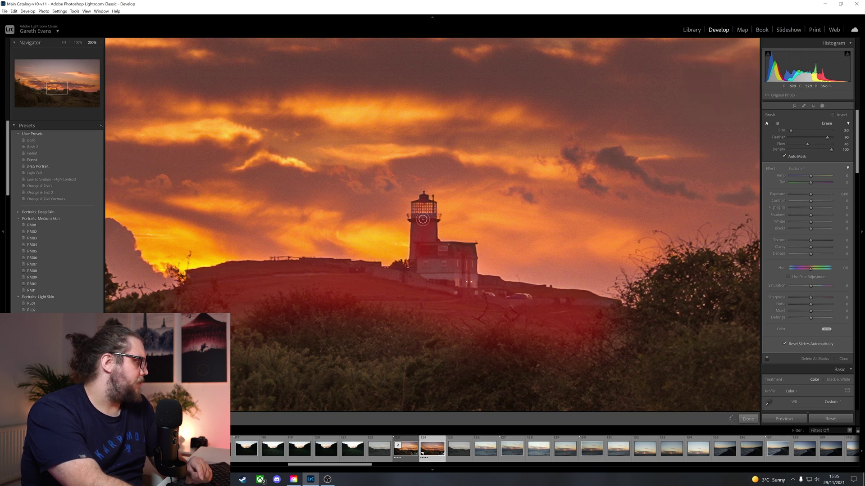
key(shift+w)
key(shift+w)
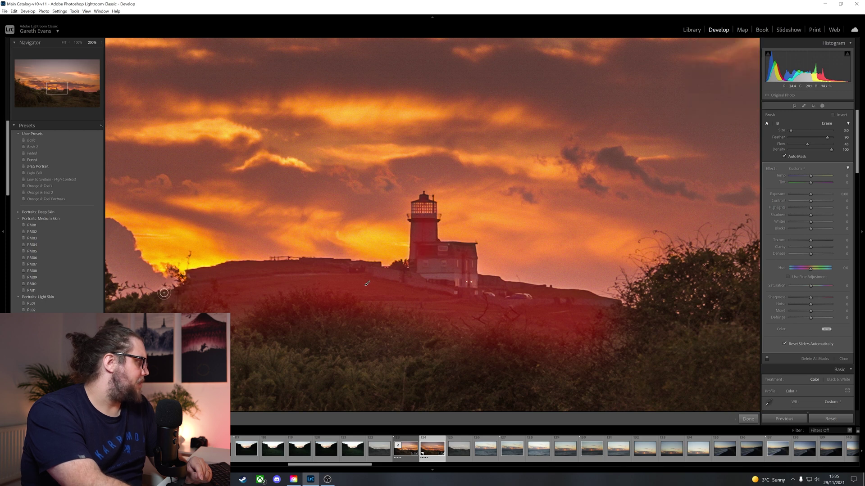
key(shift+w)
key(shift+w)
key(shift+w)
key(shift+w)
key(shift+w)
key(shift+w)
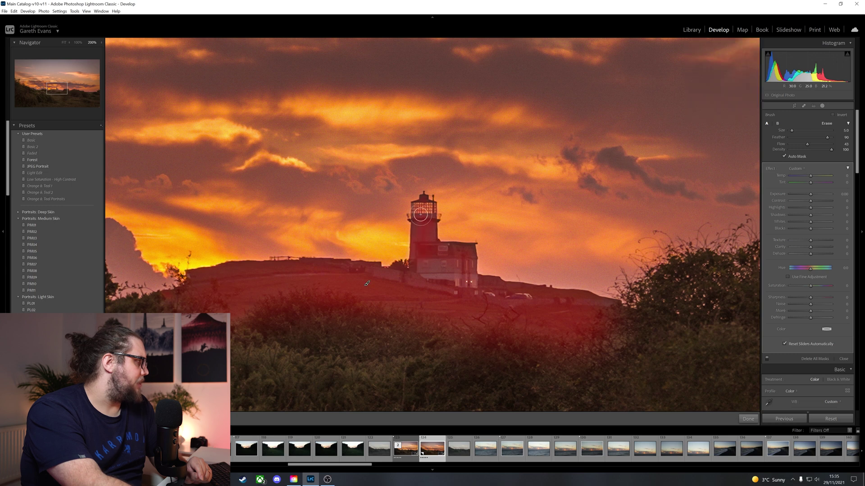
key(shift+w)
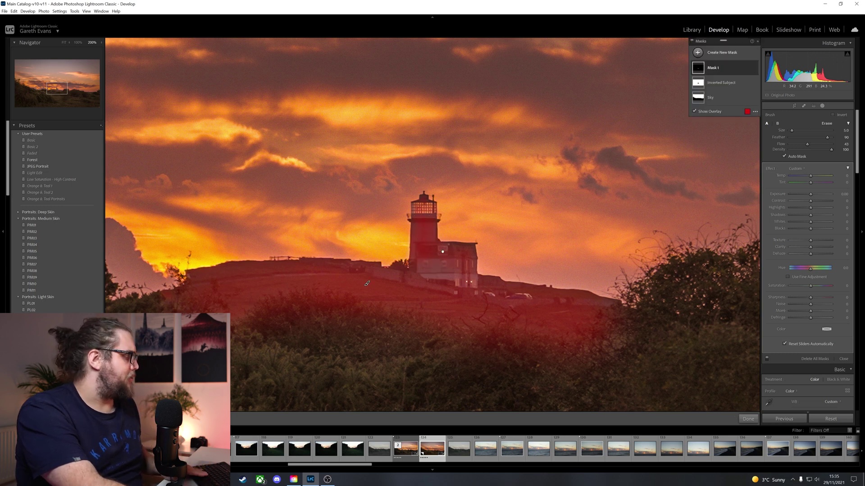
- Zoom back out and raise the brush mask's Exposure from 0.55 to 0.64
key(z)
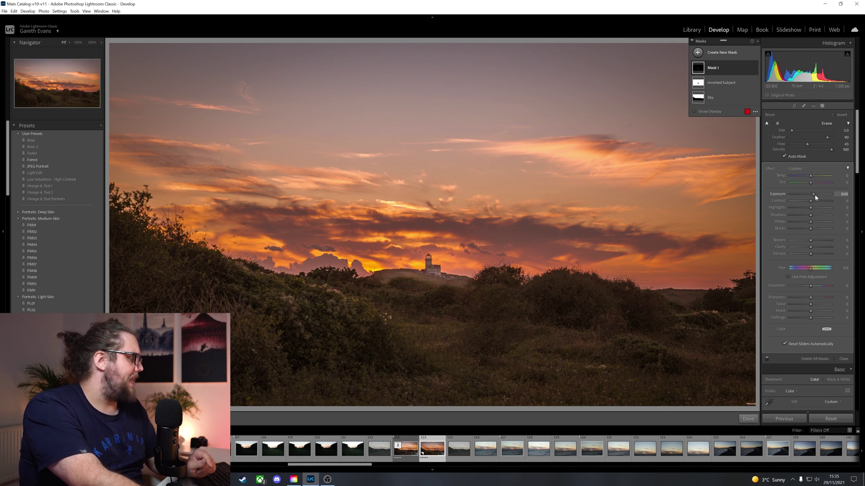
drag(814, 194, 816, 194)
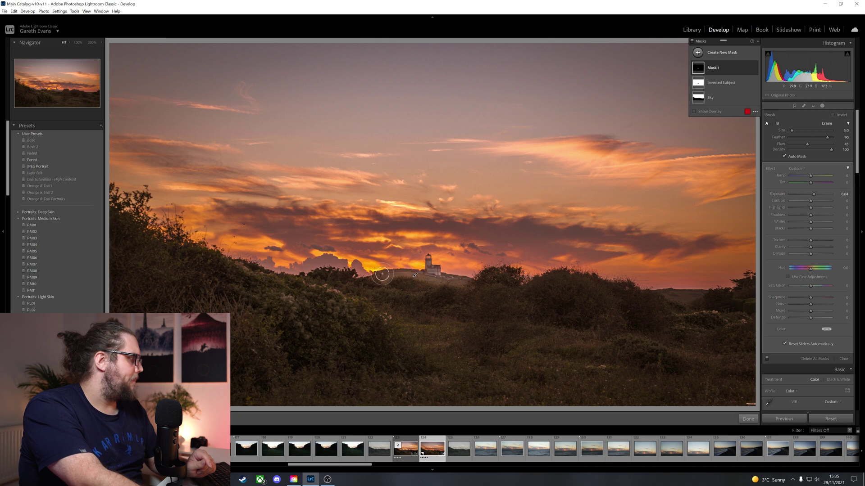
key(shift+w)
key(shift+w)
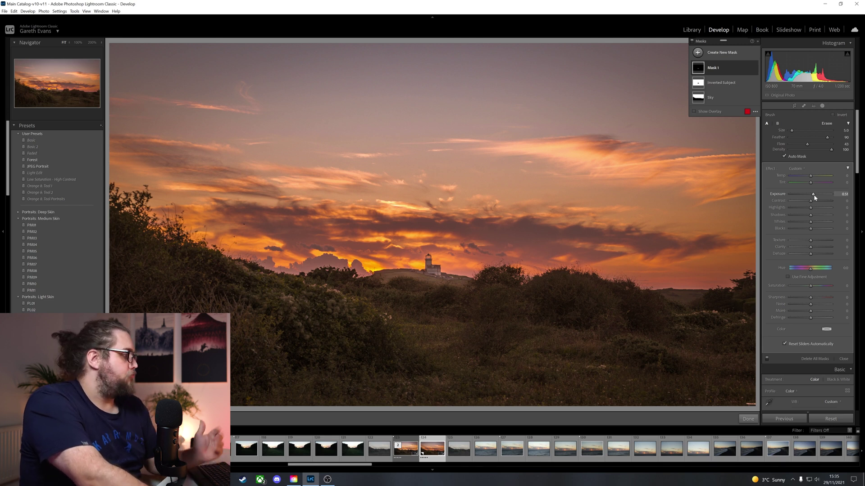
- Rename Mask 1 to 'Lighthouse' and expand it to show its brush component
double_click(715, 69)
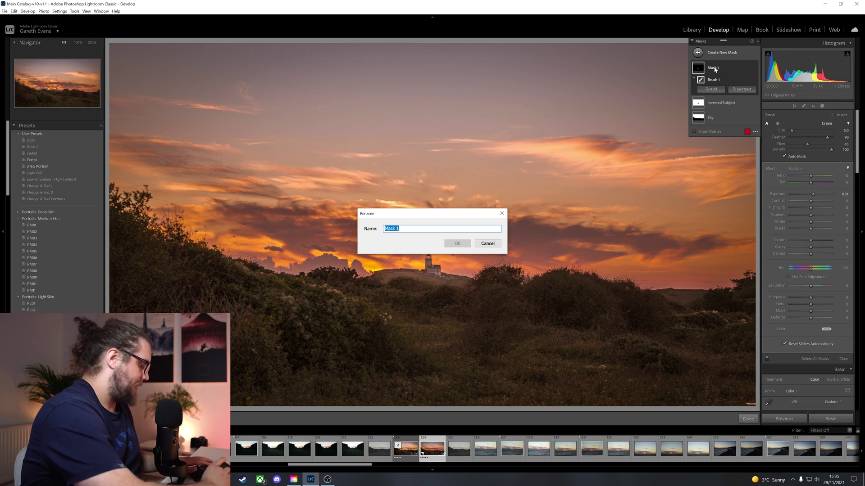
text(Ligh)
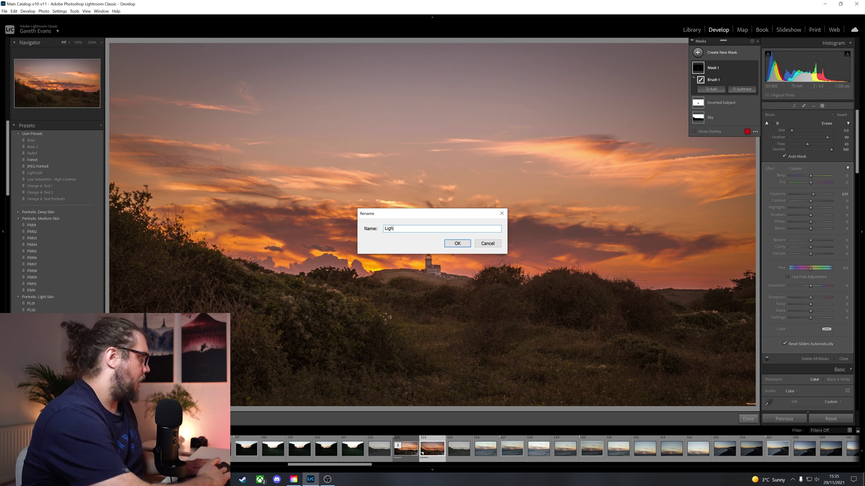
text(thouse)
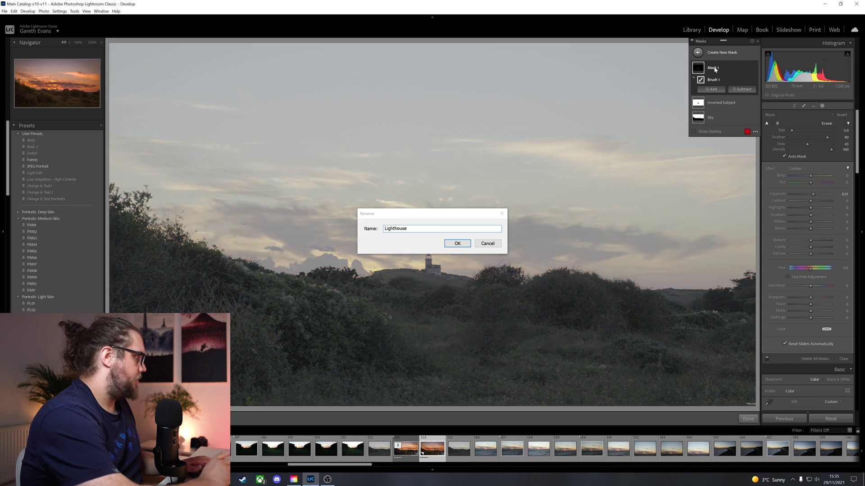
key(Return)
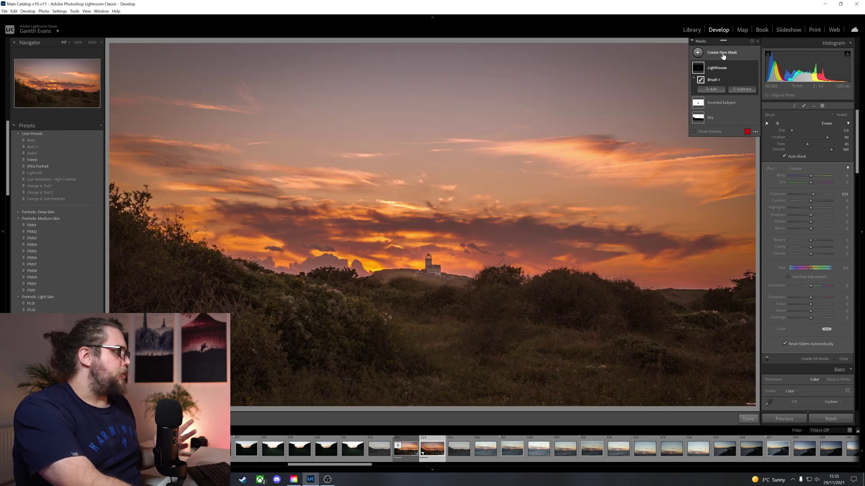
click(723, 54)
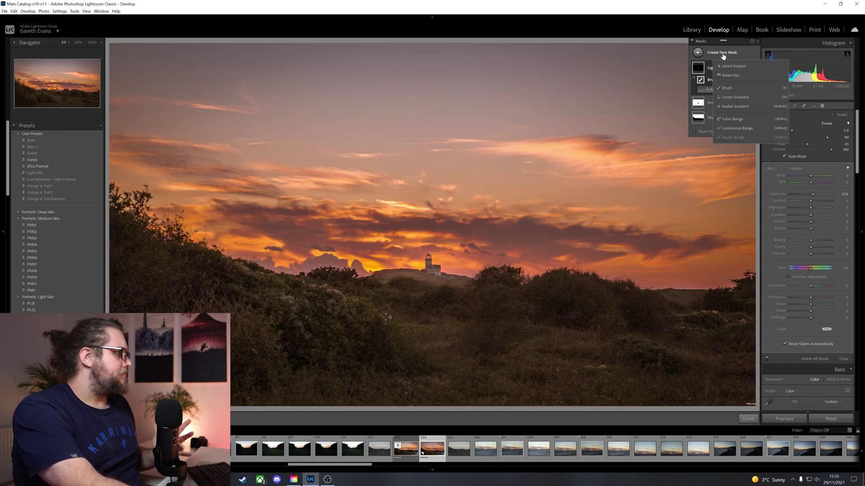
click(724, 68)
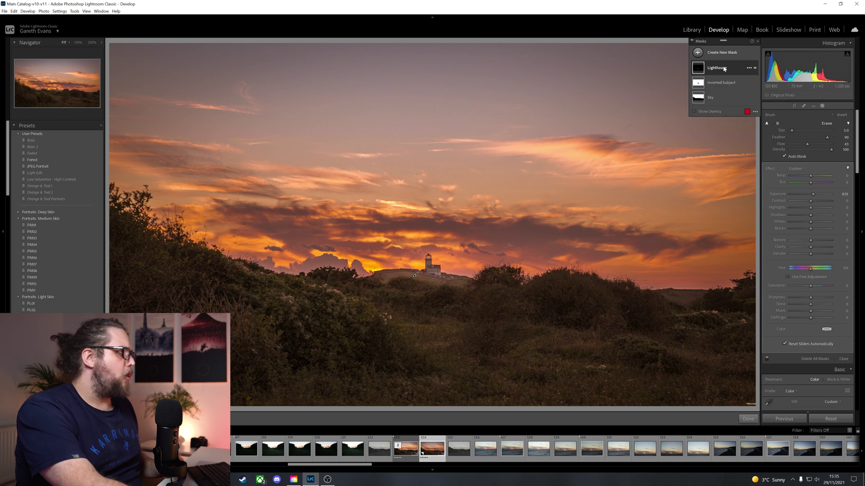
click(724, 68)
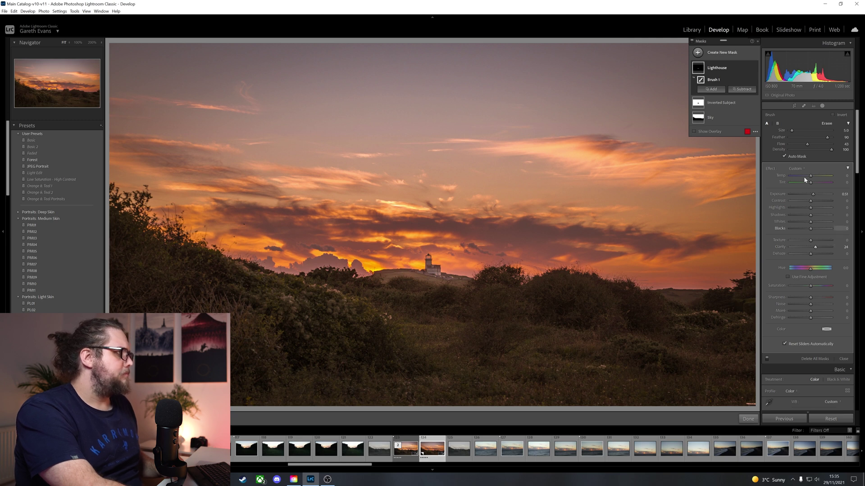
- Add a linear gradient rising from the foreground with Clarity +30 and Exposure -0.51
click(714, 57)
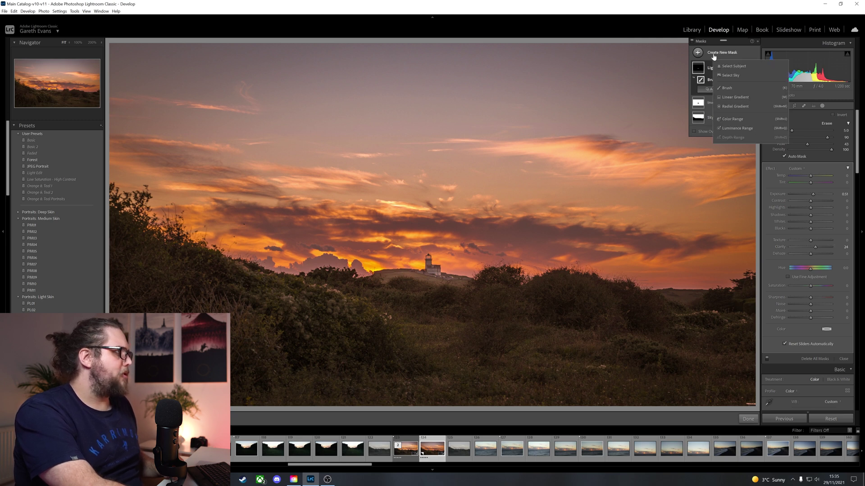
click(735, 96)
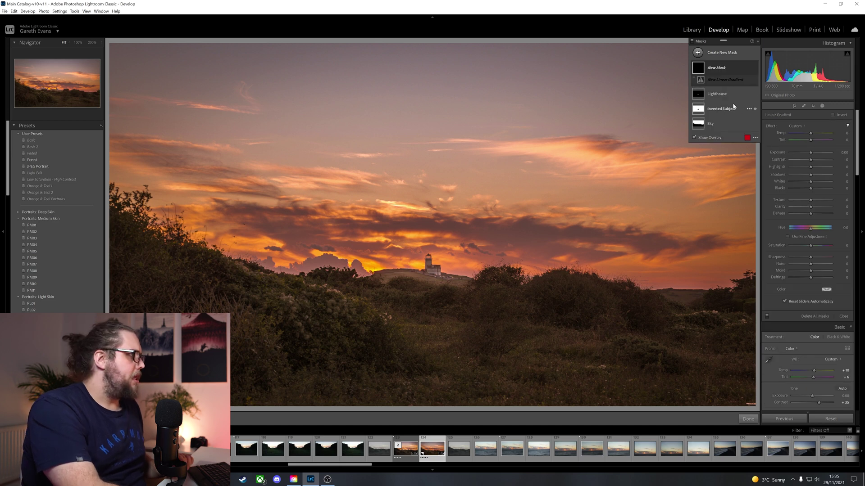
drag(443, 365, 444, 234)
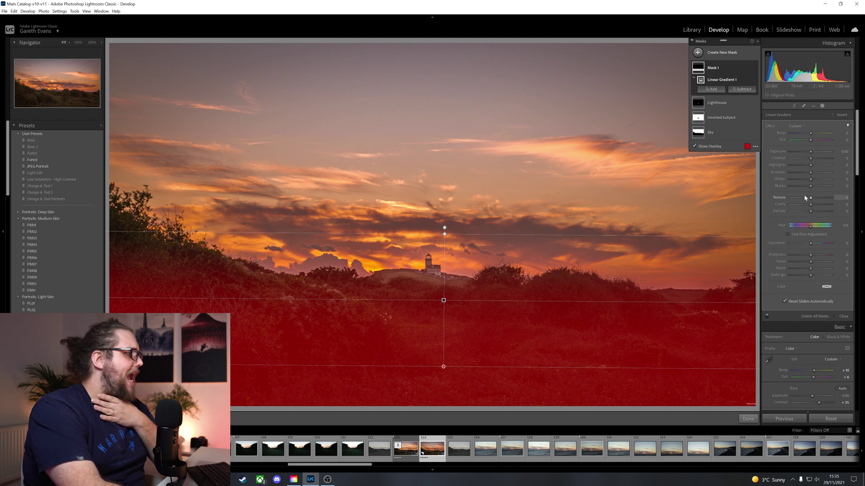
drag(810, 204, 816, 208)
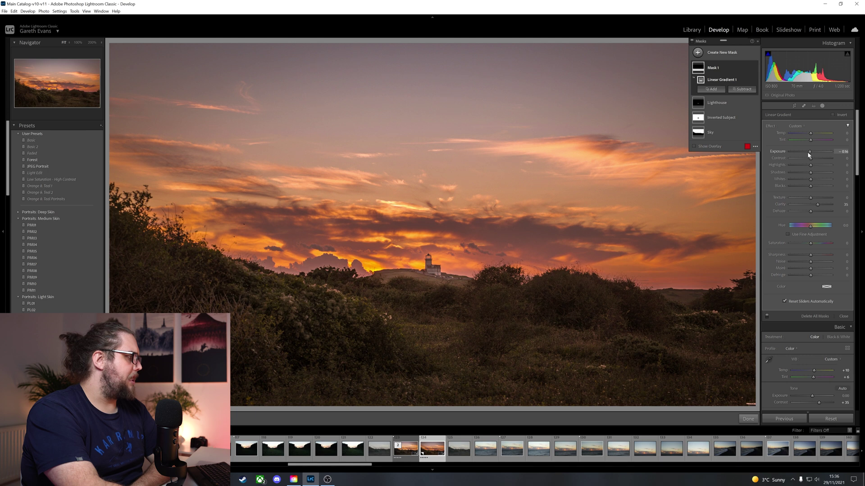
drag(807, 152, 806, 152)
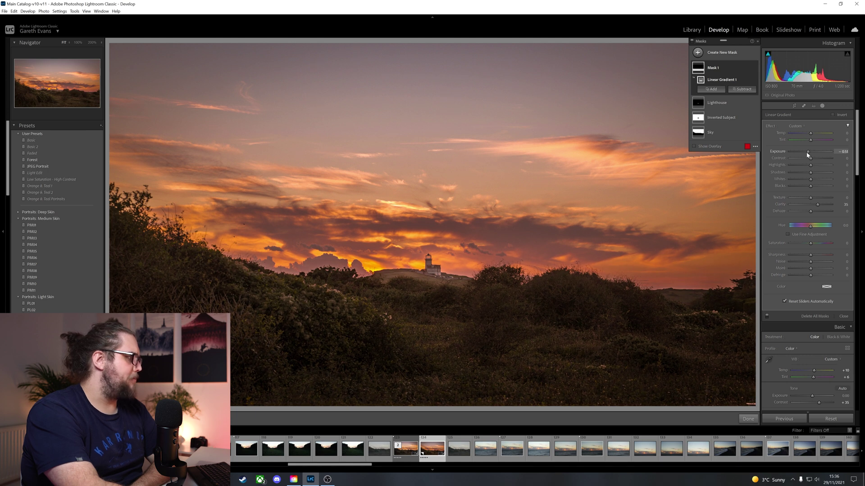
- Rename the gradient mask to 'Foreground' and close masking
double_click(719, 68)
text(Foreground)
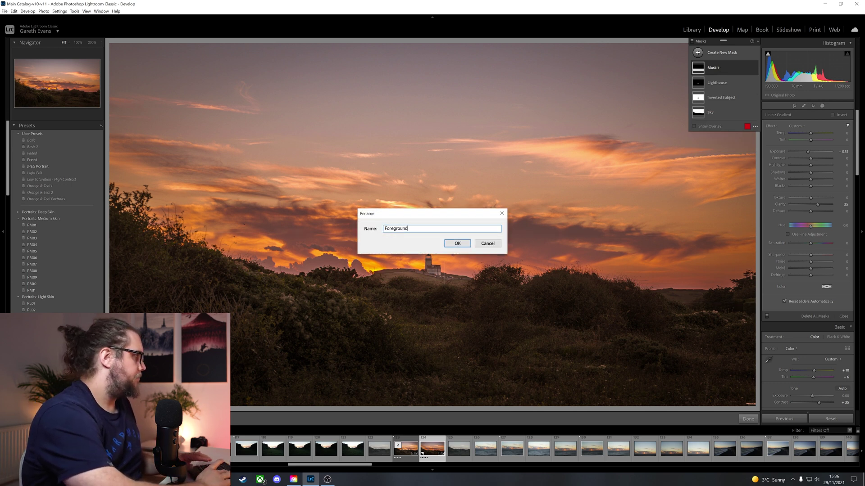
key(Return)
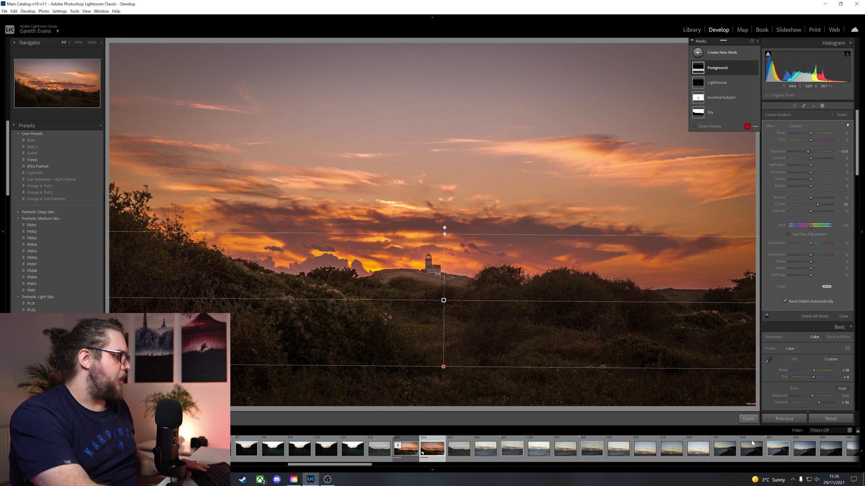
click(746, 419)
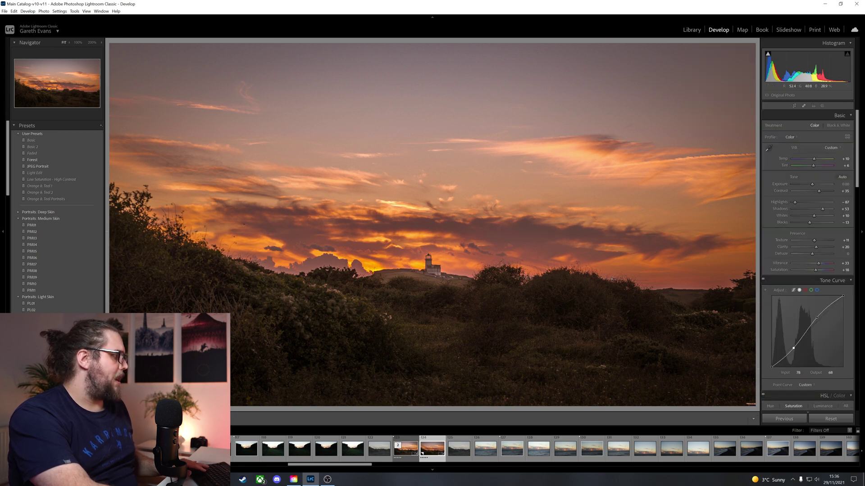
key(backslash)
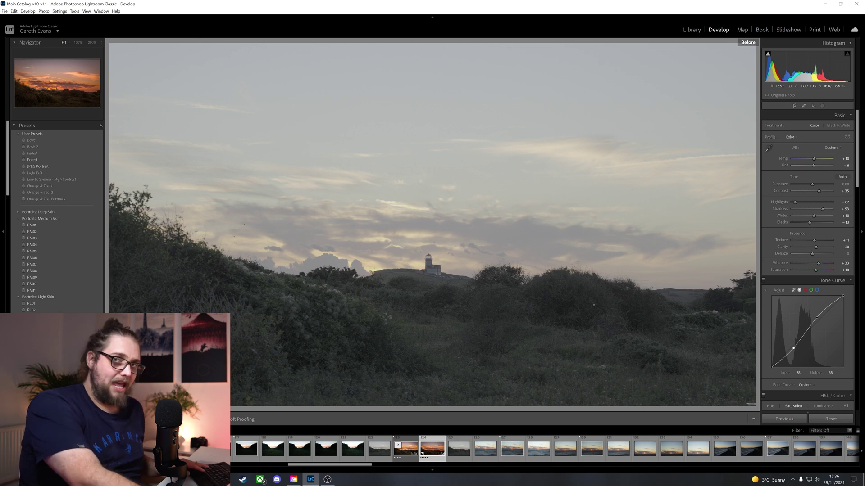
key(backslash)
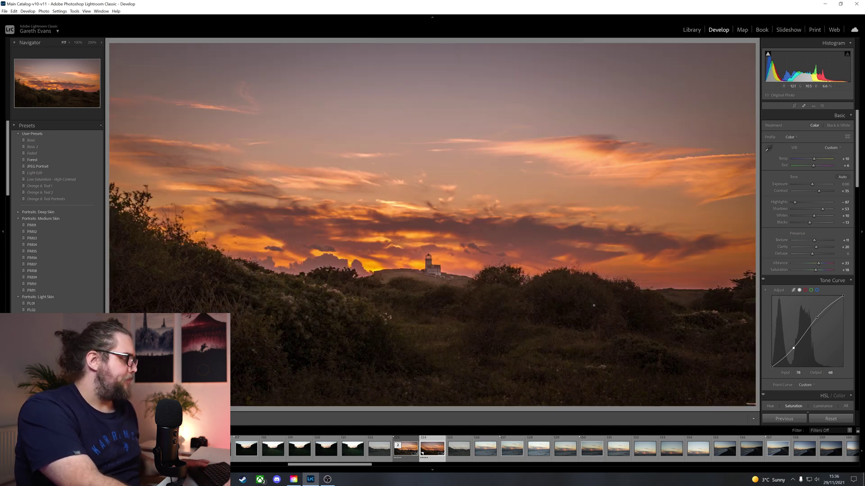
key(y)
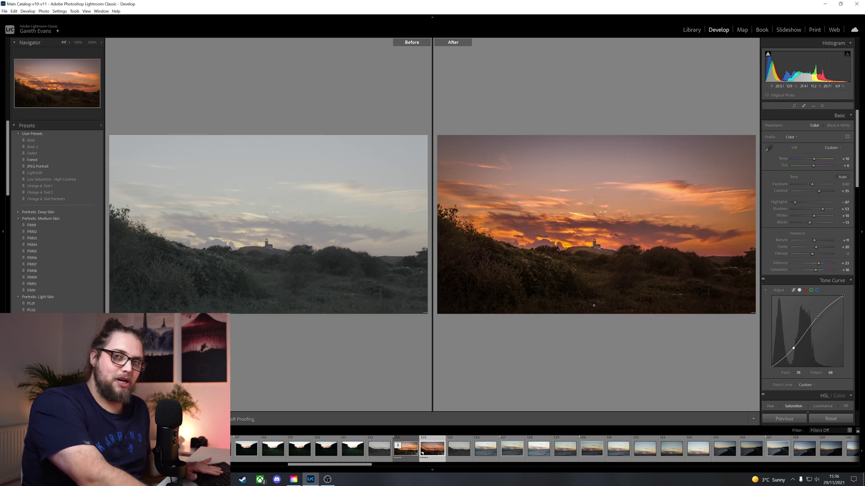
key(y)
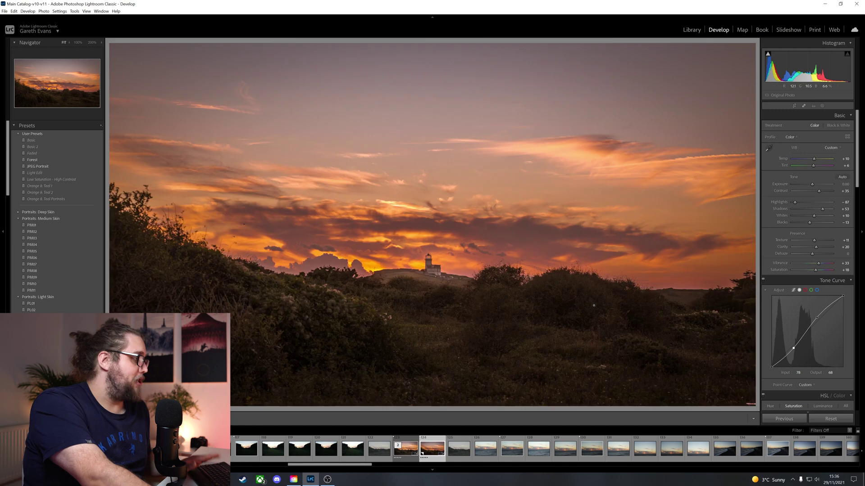
- Paint a new brush mask across the upper sky and lower its Temp slightly
click(822, 107)
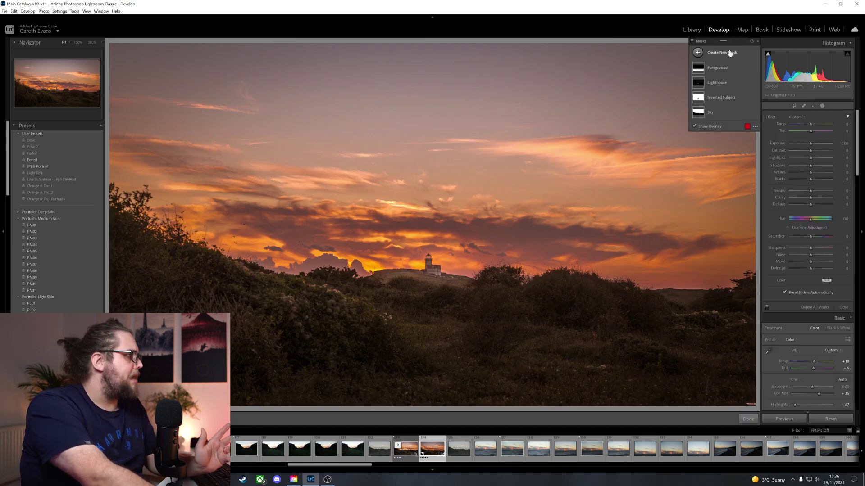
click(725, 87)
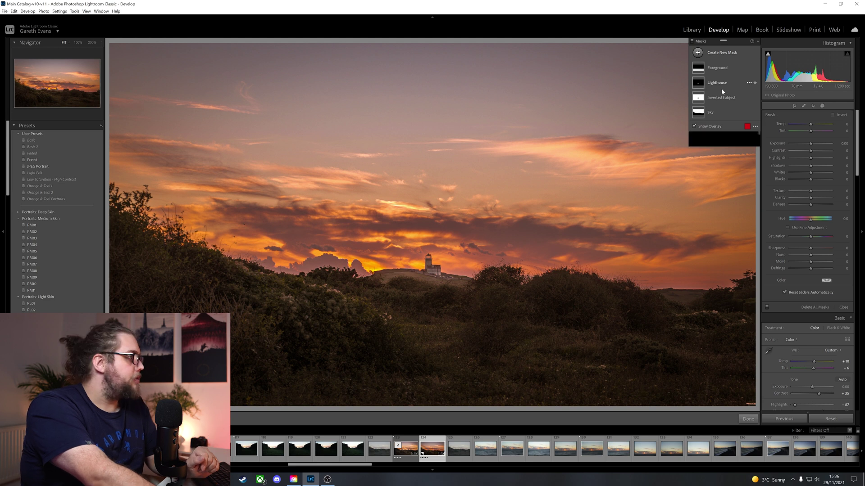
key(k)
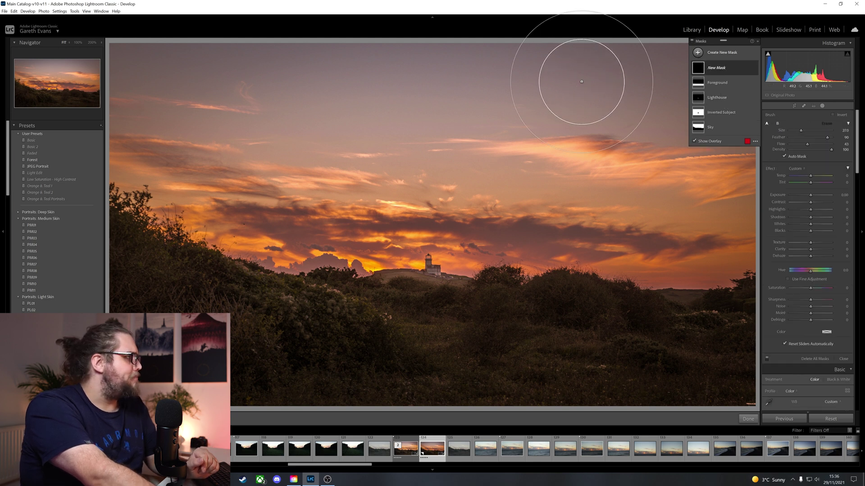
scroll(580, 84, up, 4)
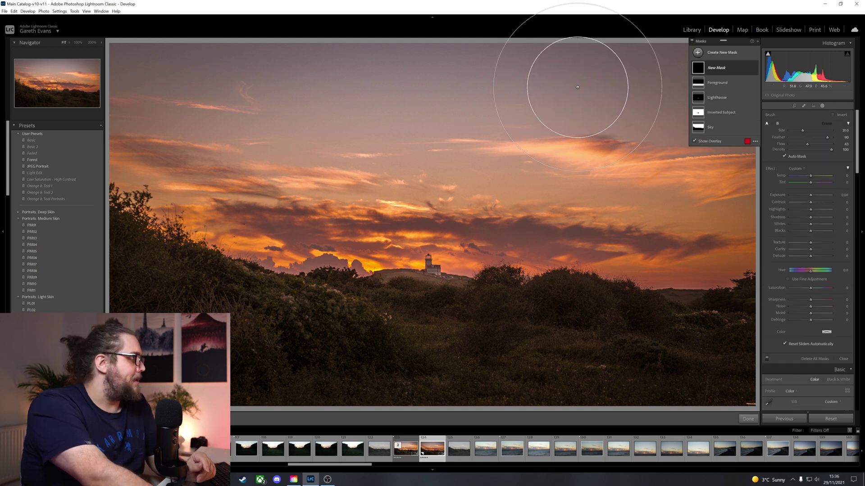
mouse_move(577, 87)
mouse_down()
mouse_move(705, 80)
mouse_move(717, 89)
mouse_move(669, 114)
mouse_move(294, 91)
mouse_move(84, 118)
mouse_move(74, 110)
mouse_move(204, 125)
mouse_move(99, 110)
mouse_move(473, 112)
mouse_move(311, 145)
mouse_move(476, 142)
mouse_move(598, 164)
mouse_up()
scroll(405, 144, down, 1)
scroll(406, 143, down, 2)
drag(813, 178, 808, 178)
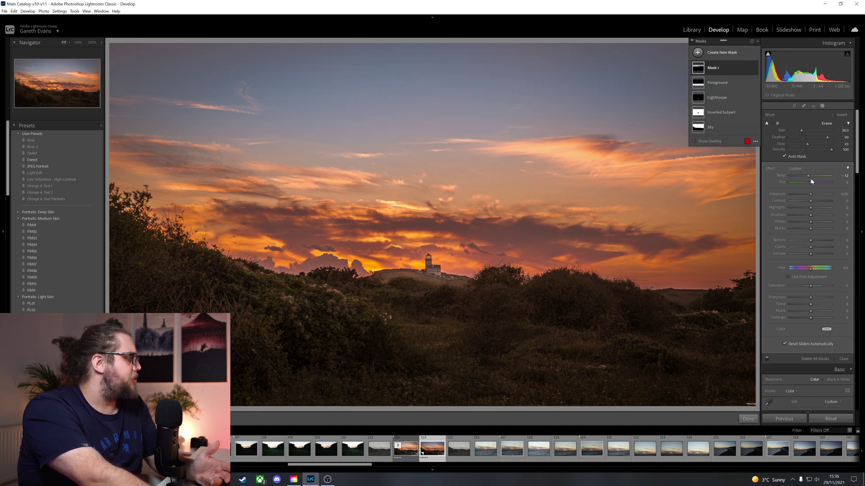
- Close masking, then reopen the mask list with the upper-sky Mask 1 selected
click(748, 419)
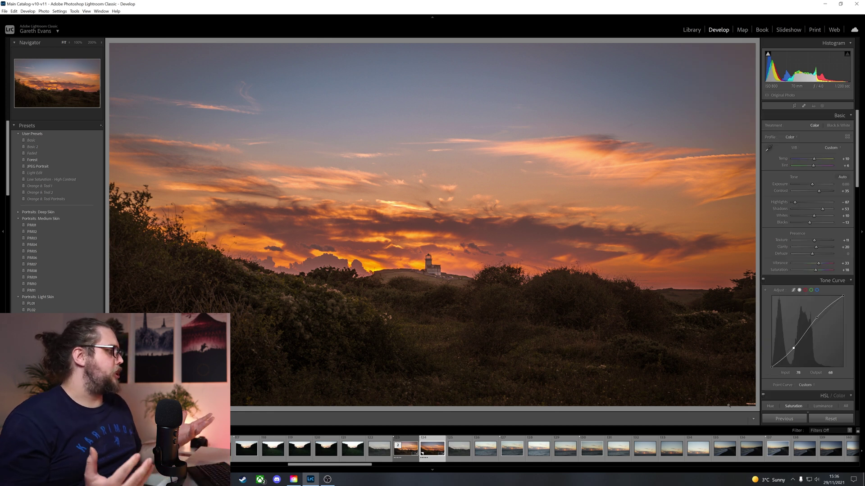
click(821, 107)
click(715, 68)
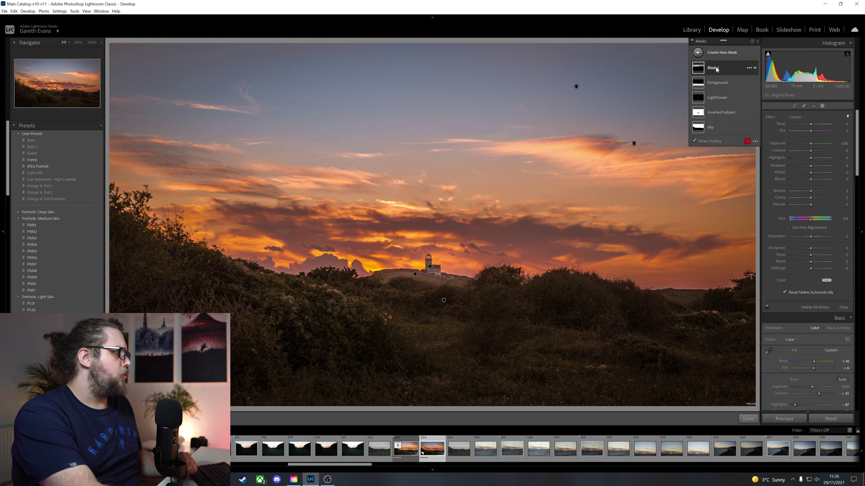
- Rename Mask 1 to 'Sky Top', set its Exposure to -0.51, and close masking
double_click(715, 68)
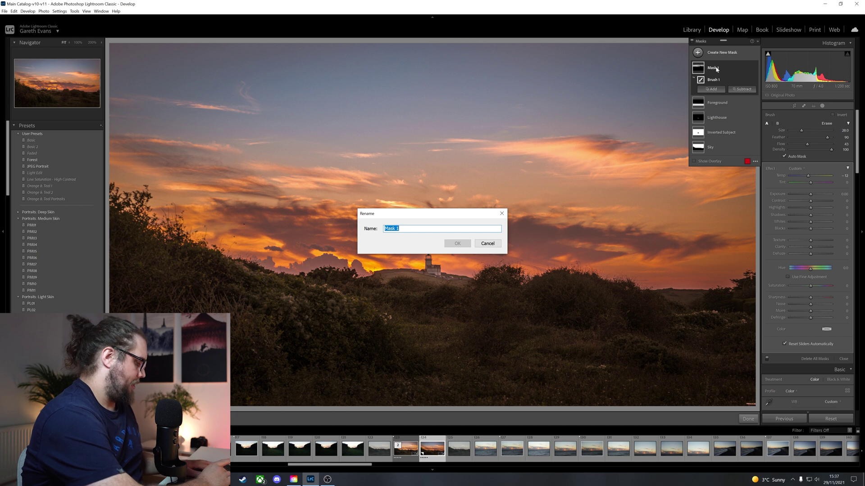
text(Sky Top)
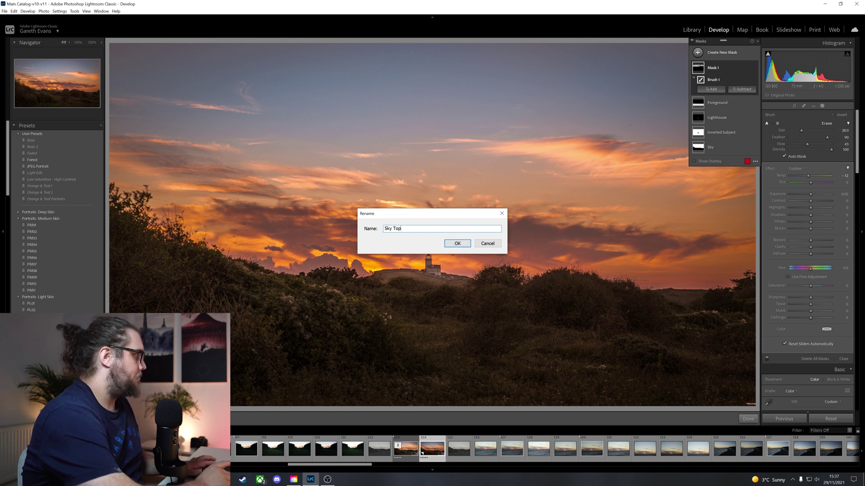
key(Return)
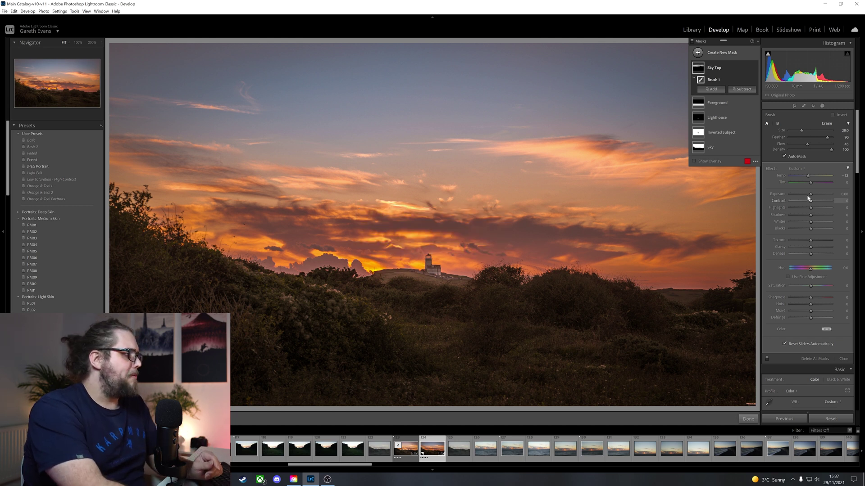
drag(810, 194, 808, 194)
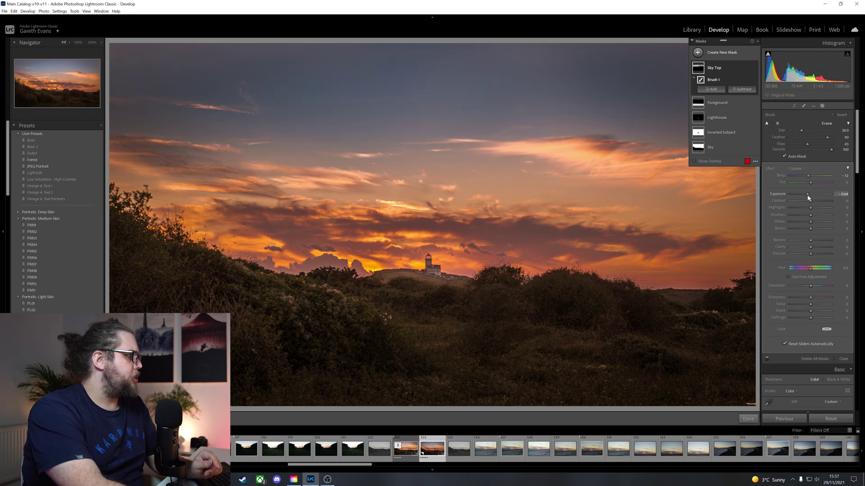
click(747, 419)
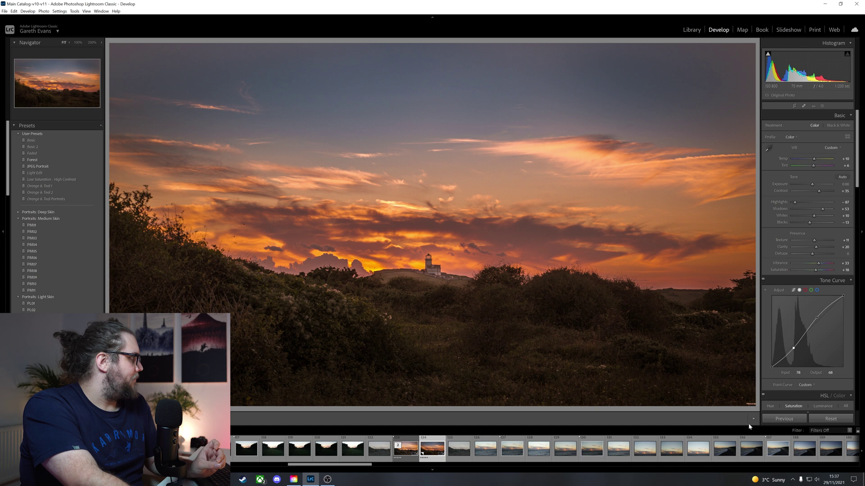
key(backslash)
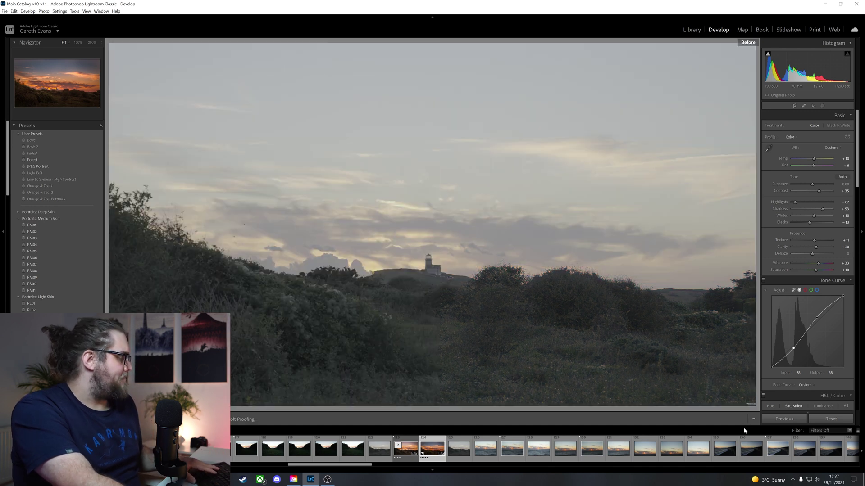
key(backslash)
key(y)
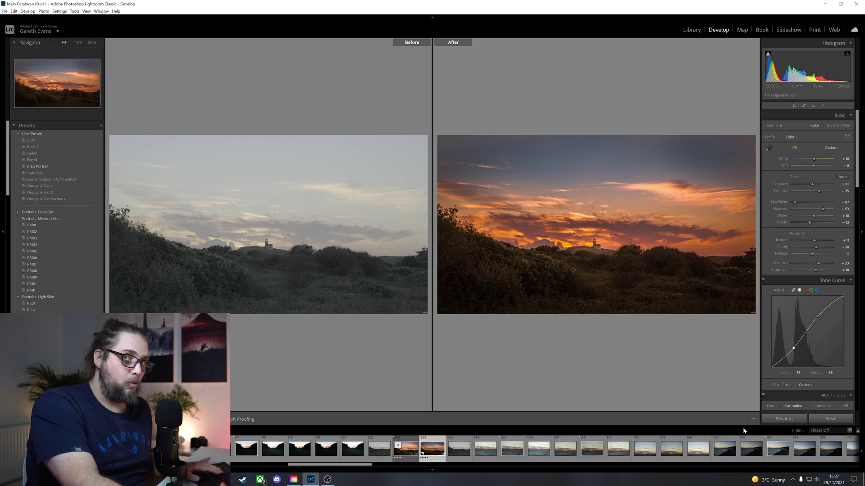
key(y)
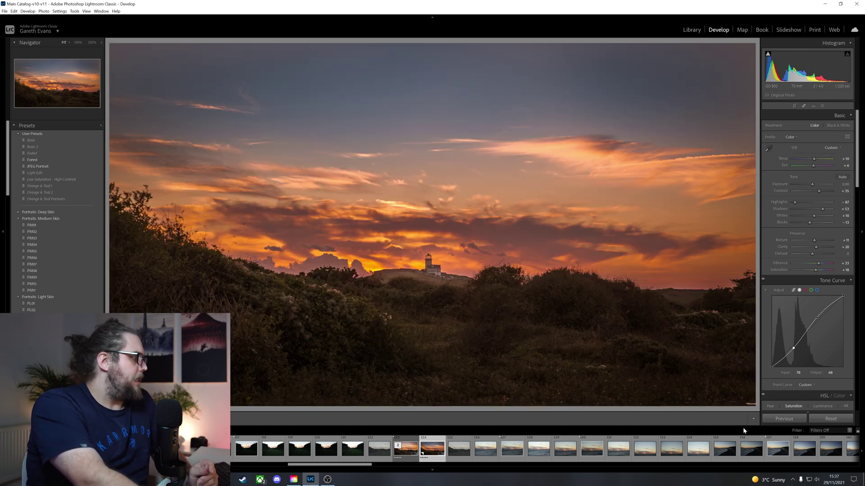